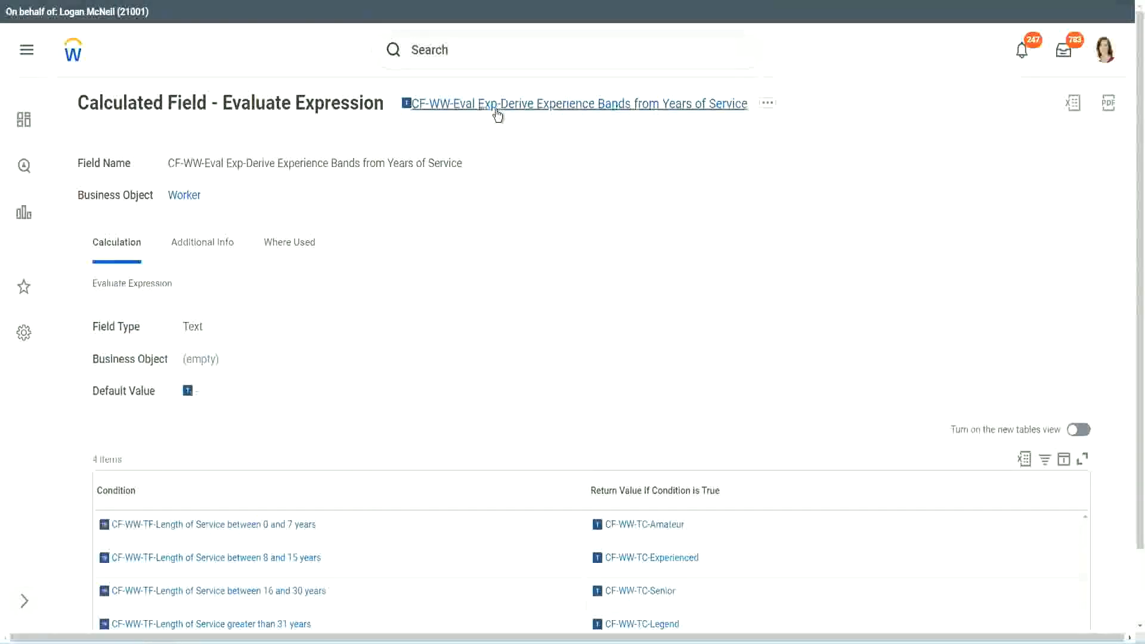
{"action": "right_click", "coordinate": [497, 107]}
{"action": "left_click", "coordinate": [540, 177]}
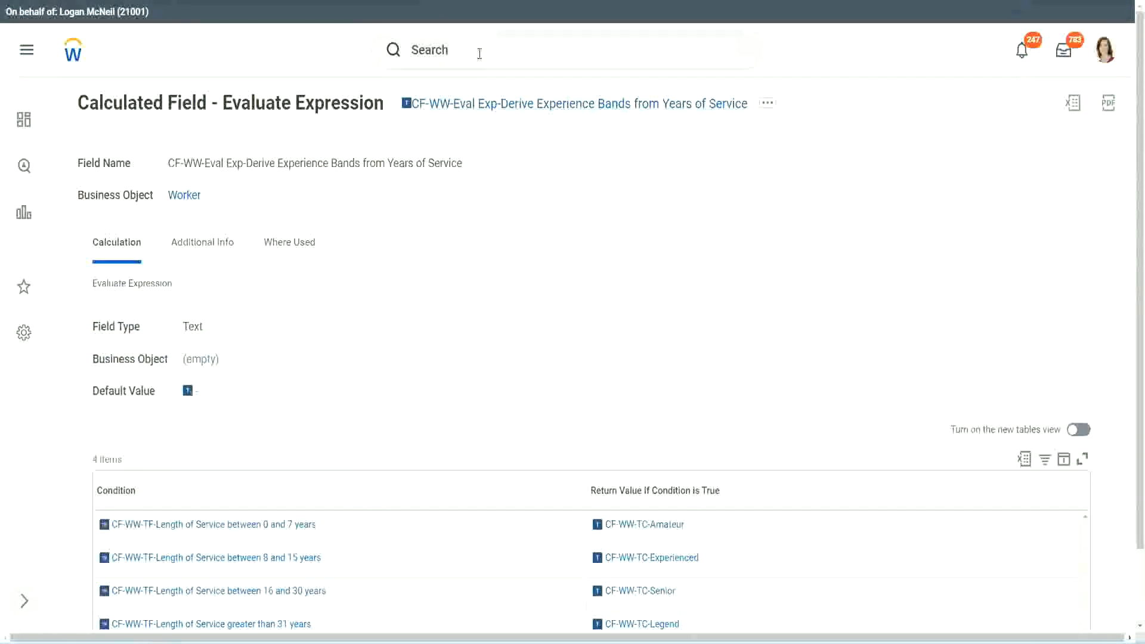
{"action": "left_click", "coordinate": [479, 54]}
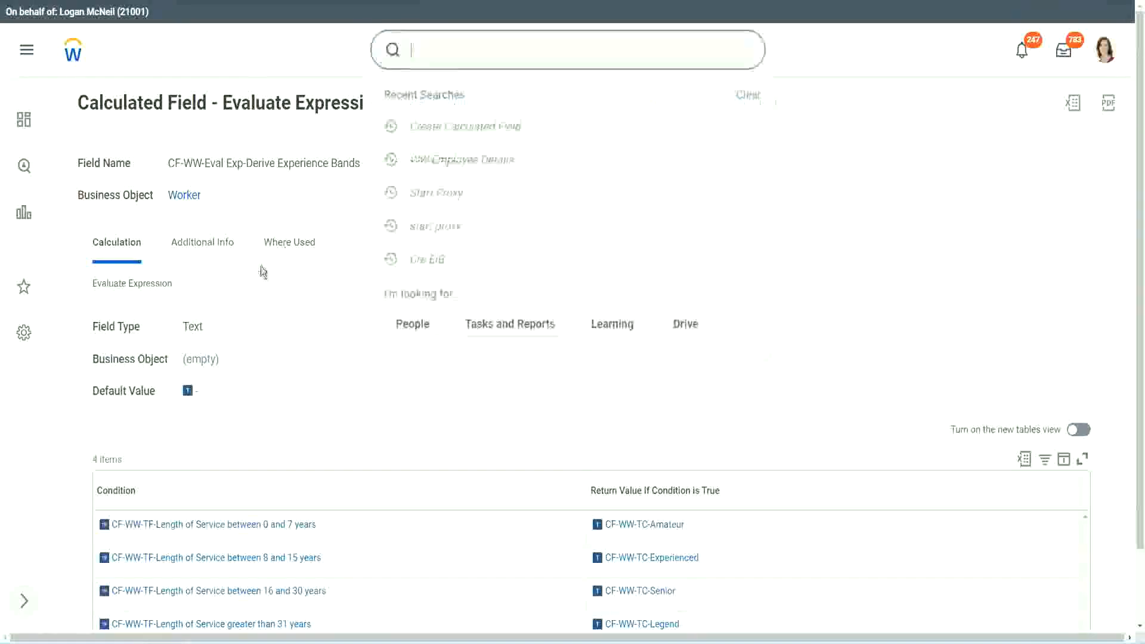
{"action": "left_click", "coordinate": [810, 133]}
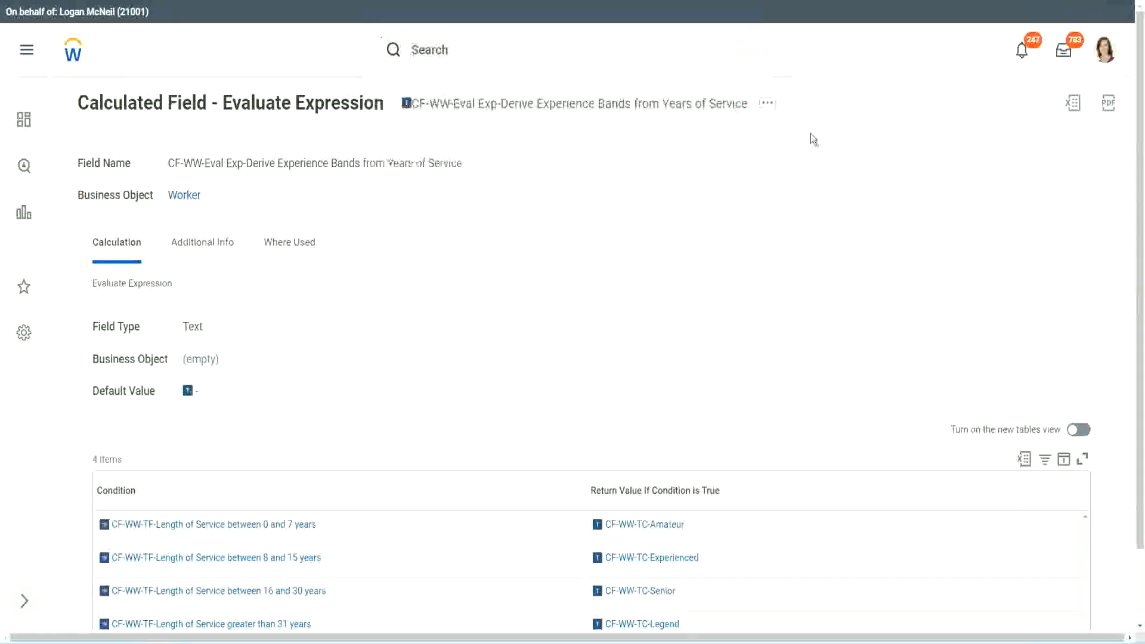
- Search for "create calc field" and open the Create Calculated Field task
{"action": "left_click", "coordinate": [453, 45]}
{"action": "type", "text": "create calc"}
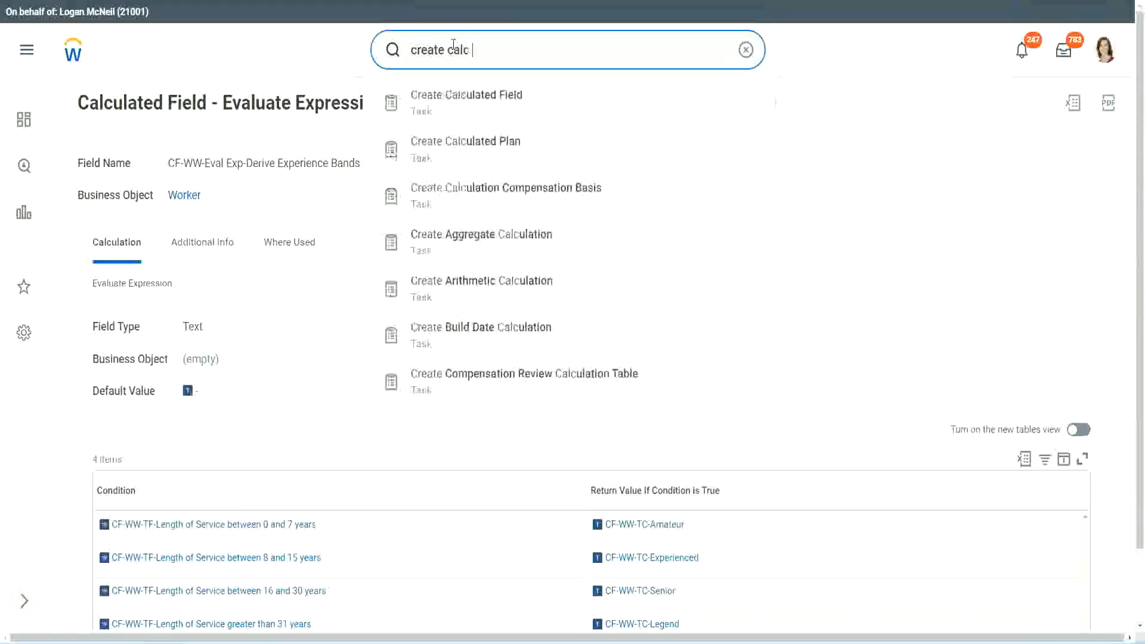
{"action": "type", "text": " field"}
{"action": "left_click", "coordinate": [477, 110]}
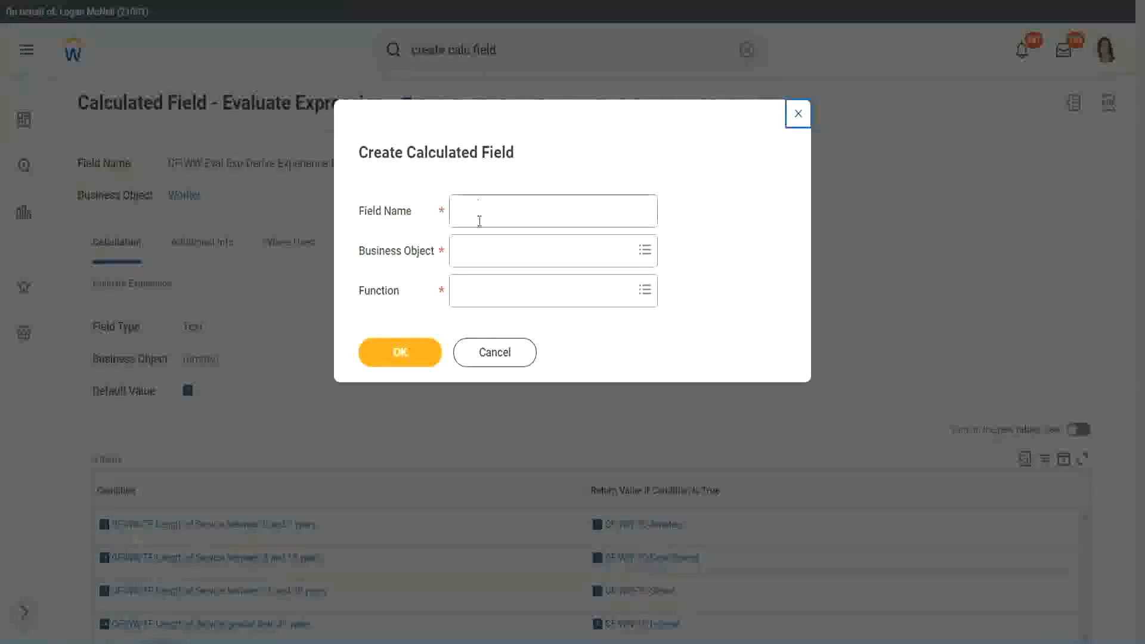
- Name the new calculated field CF-WW-LRB-Identify Experience Bands from years of Service
{"action": "left_click", "coordinate": [480, 216]}
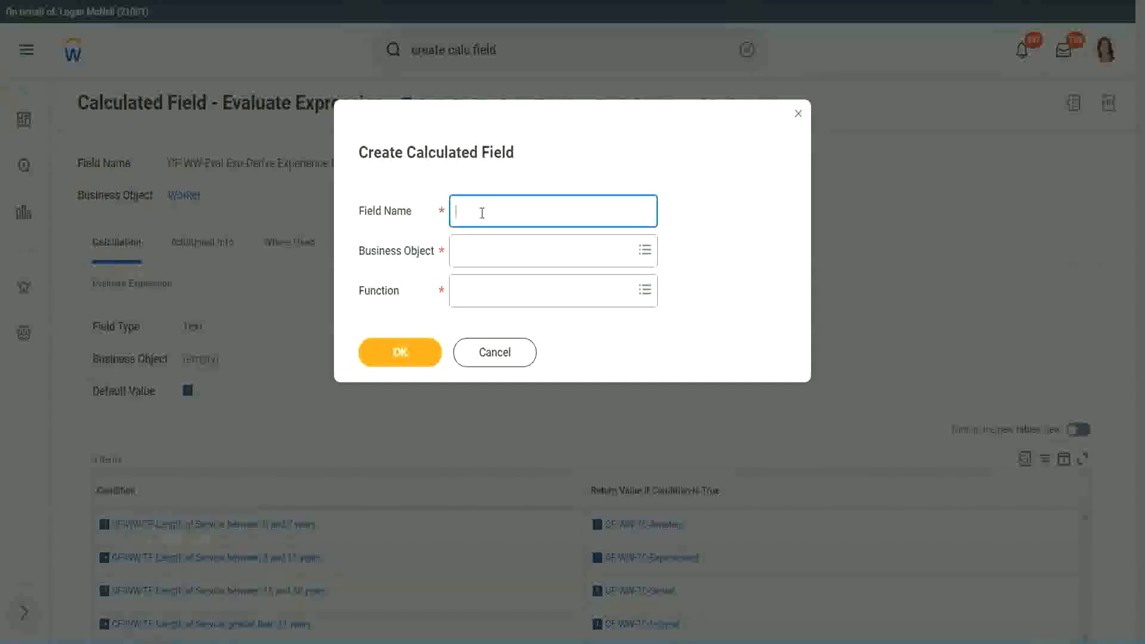
{"action": "type", "text": "CF-WW-LRB"}
{"action": "type", "text": "Identify Exe"}
{"action": "key", "text": "BackSpace"}
{"action": "type", "text": "periende"}
{"action": "key", "text": "BackSpace"}
{"action": "key", "text": "BackSpace"}
{"action": "type", "text": "ce "}
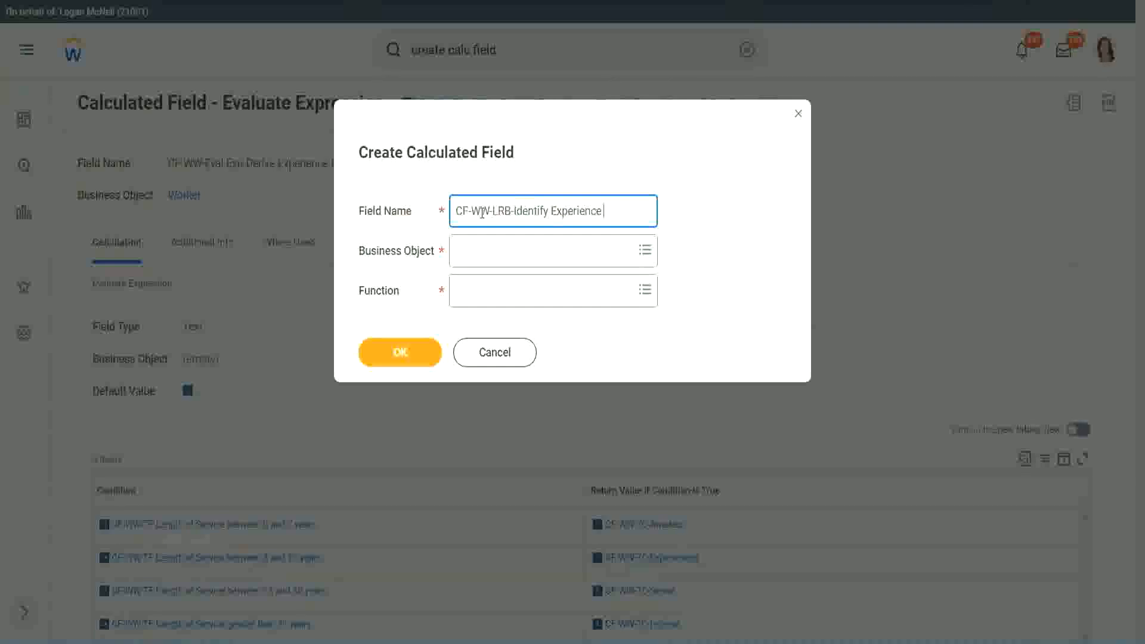
{"action": "type", "text": "Bands from"}
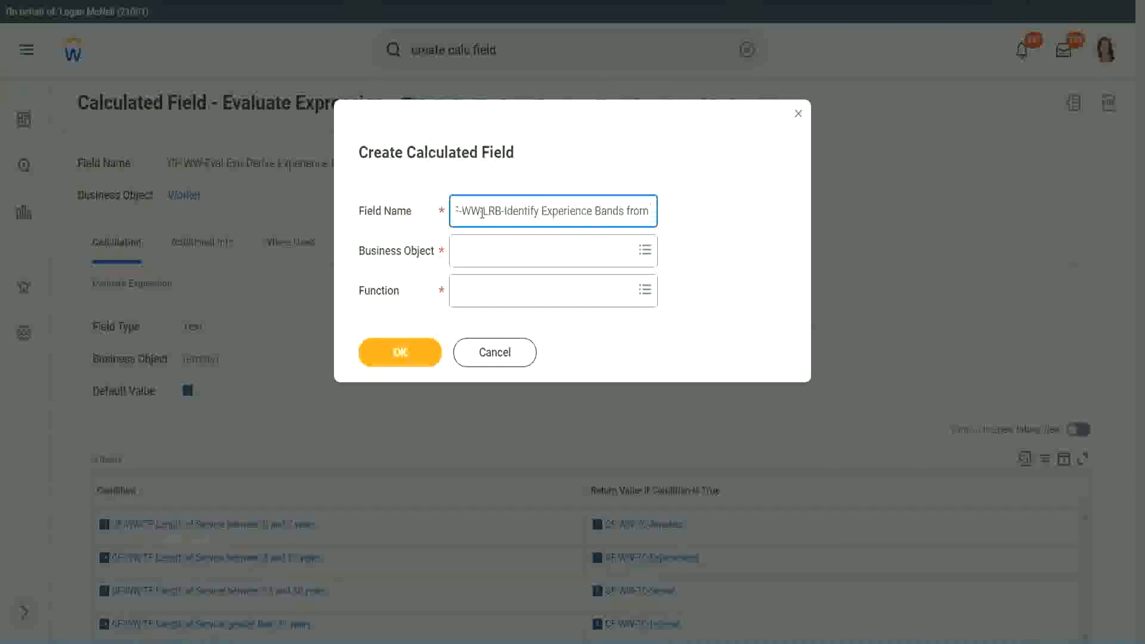
{"action": "type", "text": " years of Service"}
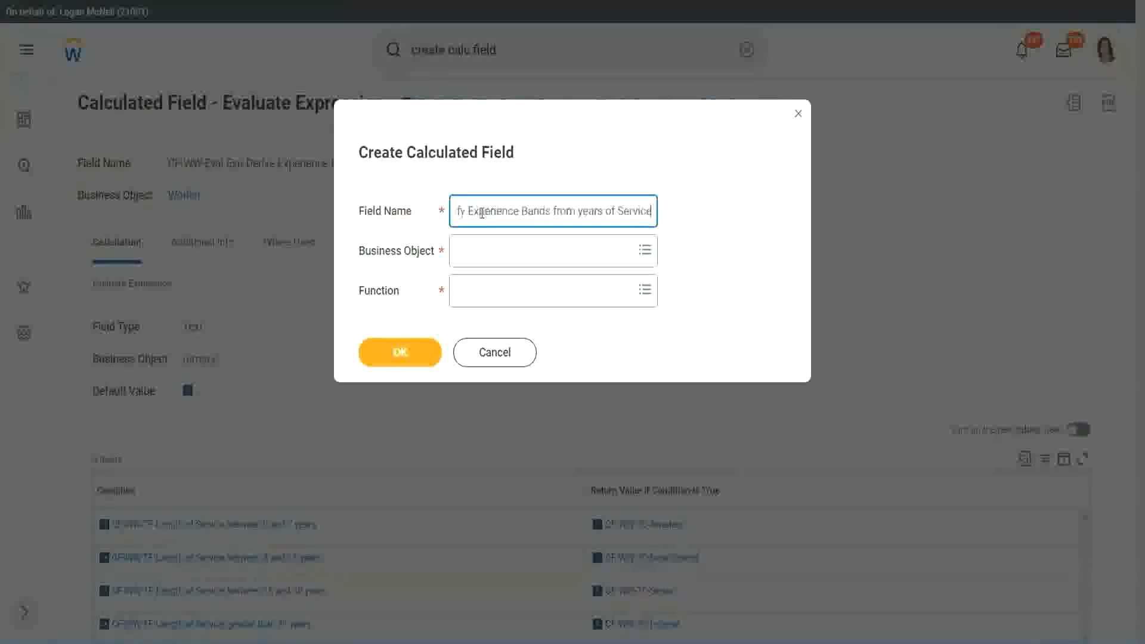
- Set the business object to Worker and the function to Lookup Range Band, then continue to the field definition
{"action": "key", "text": "Tab"}
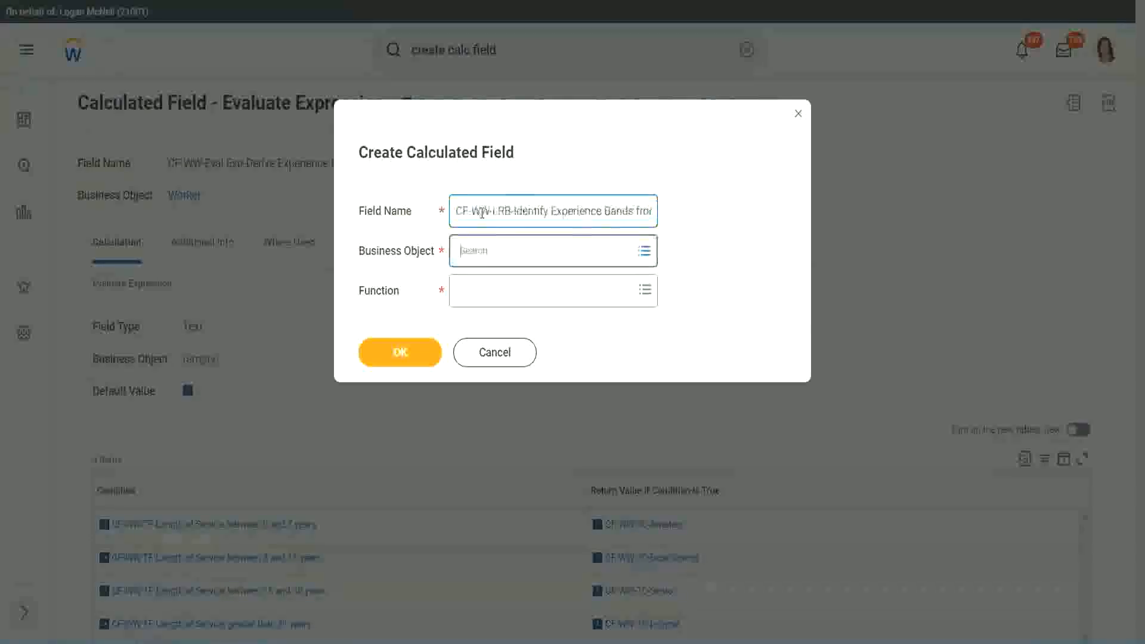
{"action": "type", "text": "wor"}
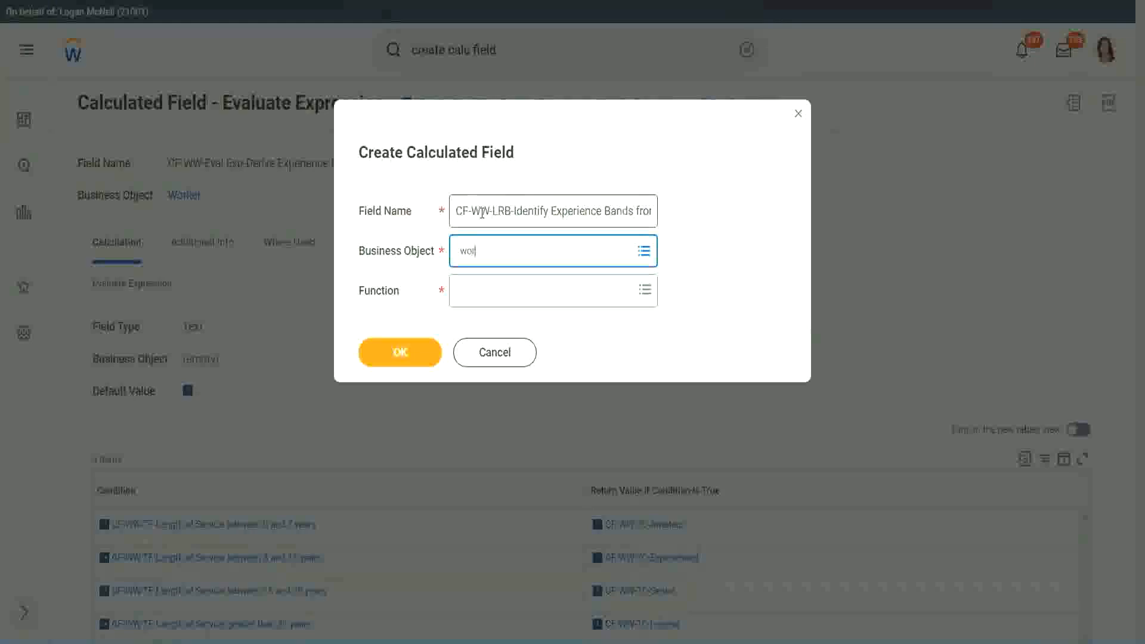
{"action": "type", "text": "ker"}
{"action": "key", "text": "Return"}
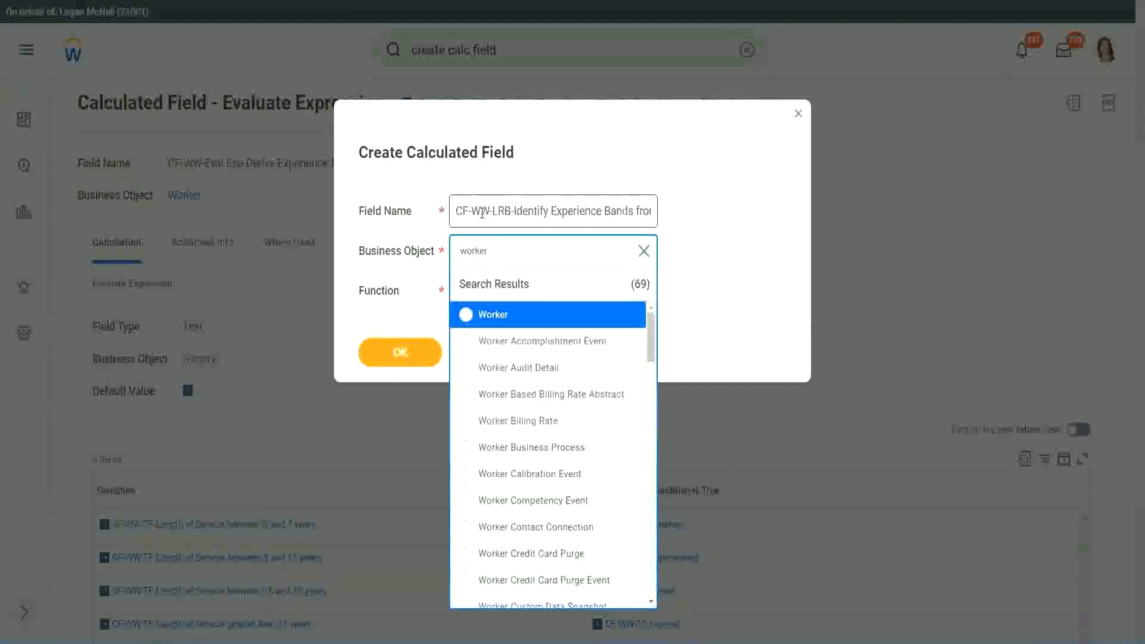
{"action": "key", "text": "Return"}
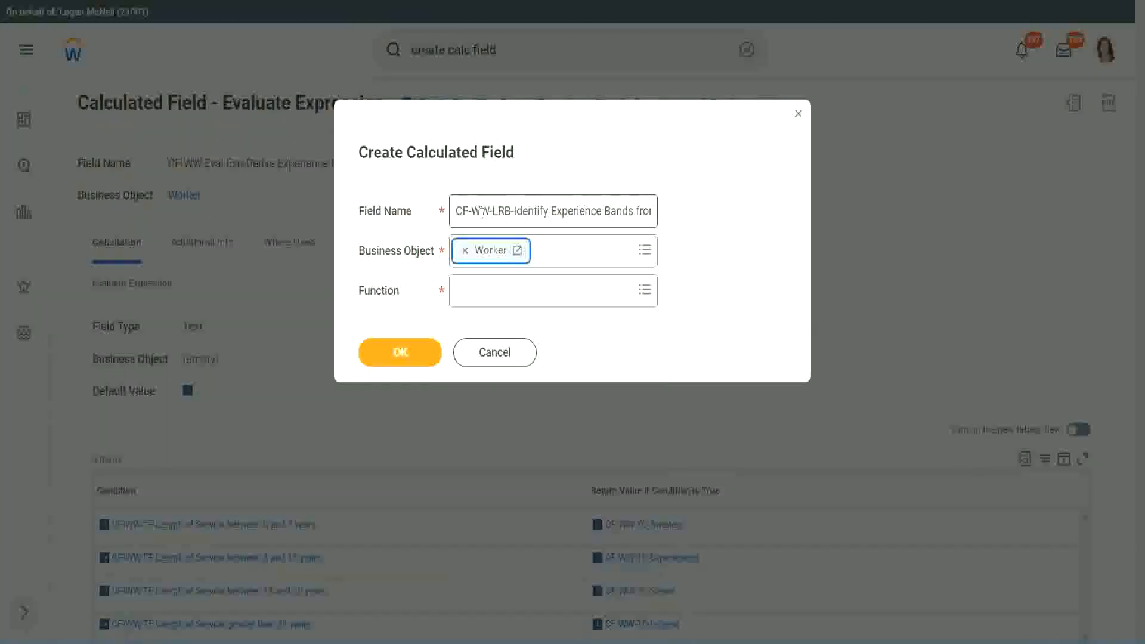
{"action": "key", "text": "Tab"}
{"action": "type", "text": "lrb"}
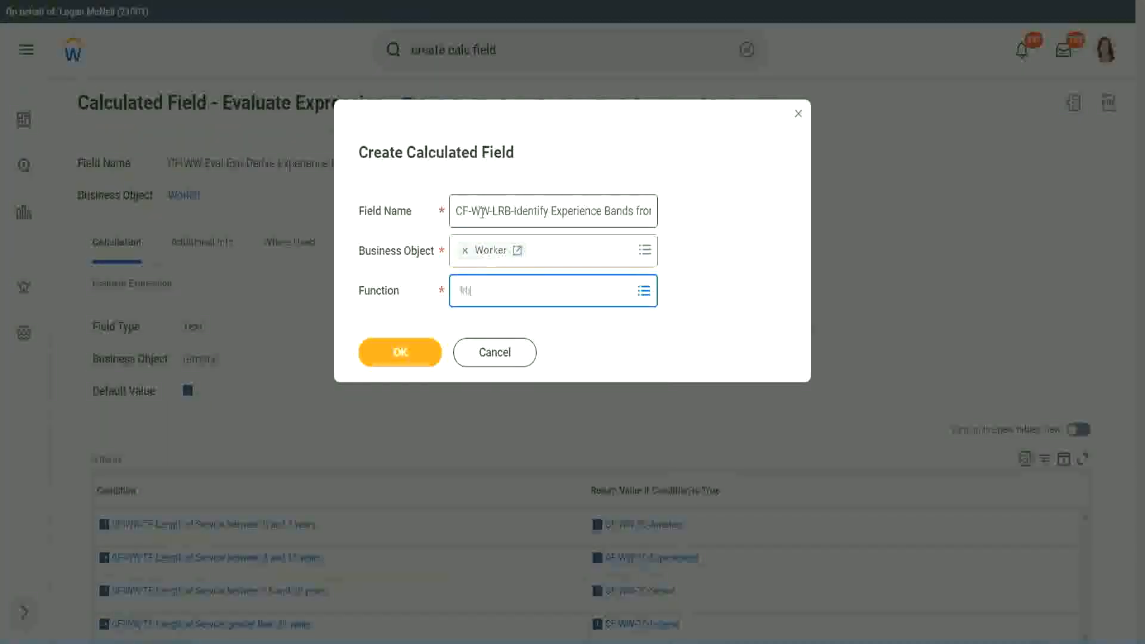
{"action": "key", "text": "Return"}
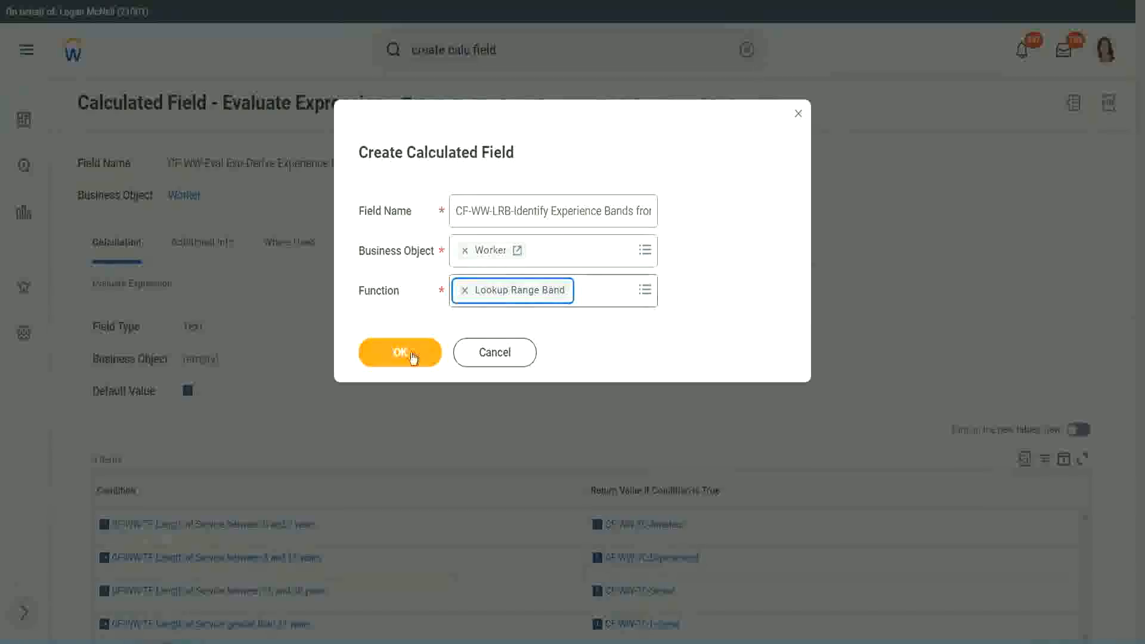
{"action": "left_click", "coordinate": [410, 354]}
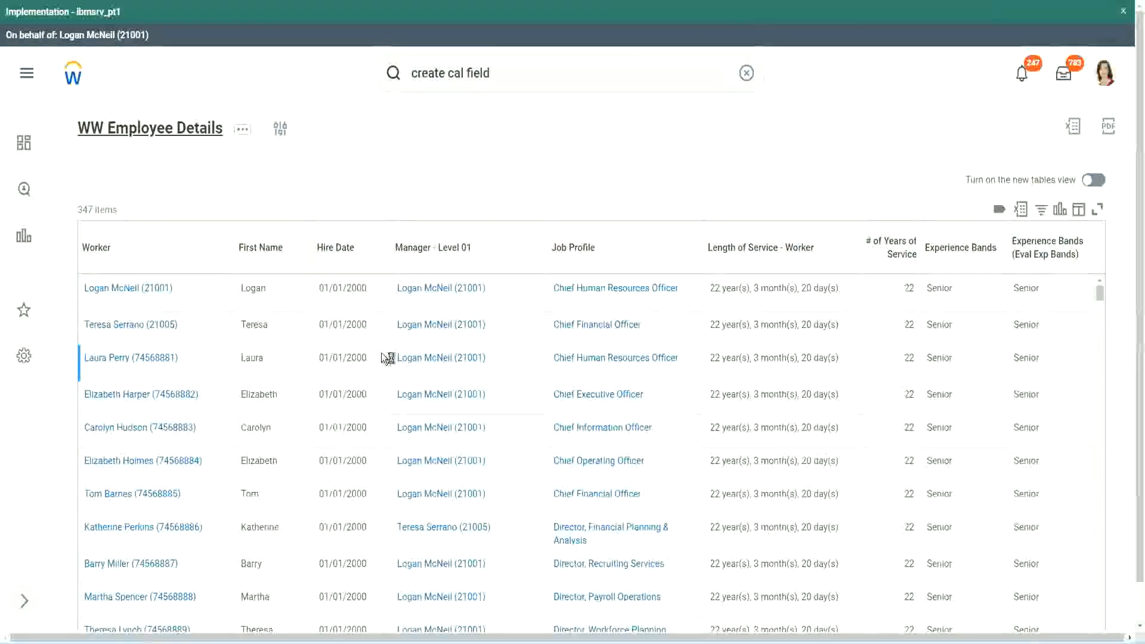
- Copy the CF-WW-Convert Text To Number-Number of Years from Length of Service name from the WW Employee Details report definition and set it as the source field
{"action": "scroll", "coordinate": [378, 394], "scroll_direction": "down", "scroll_amount": 6}
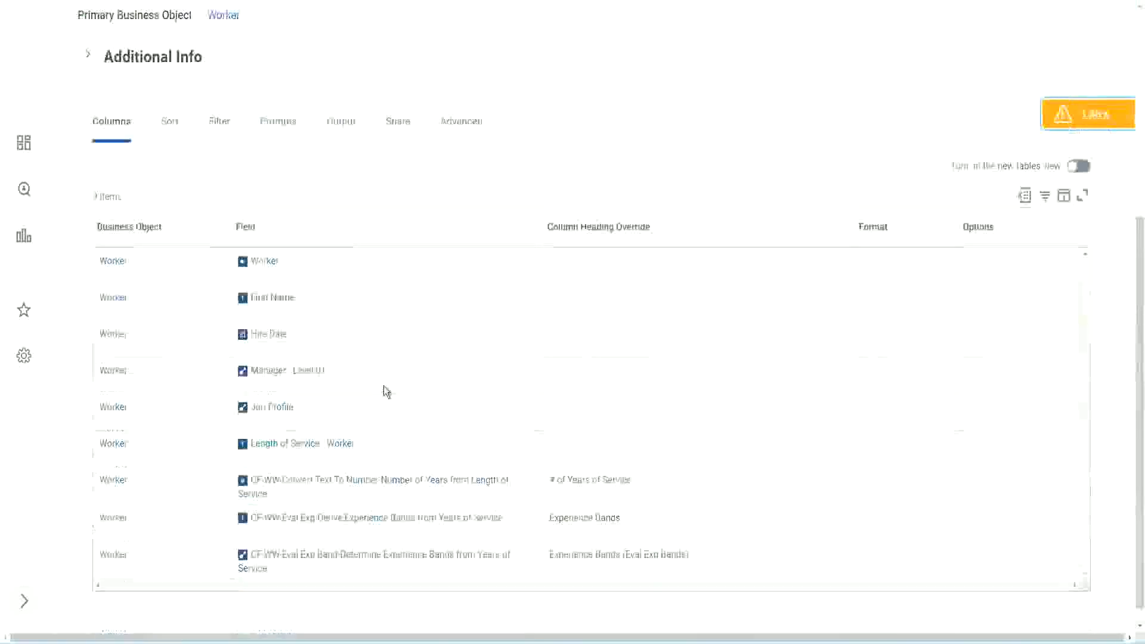
{"action": "right_click", "coordinate": [360, 465]}
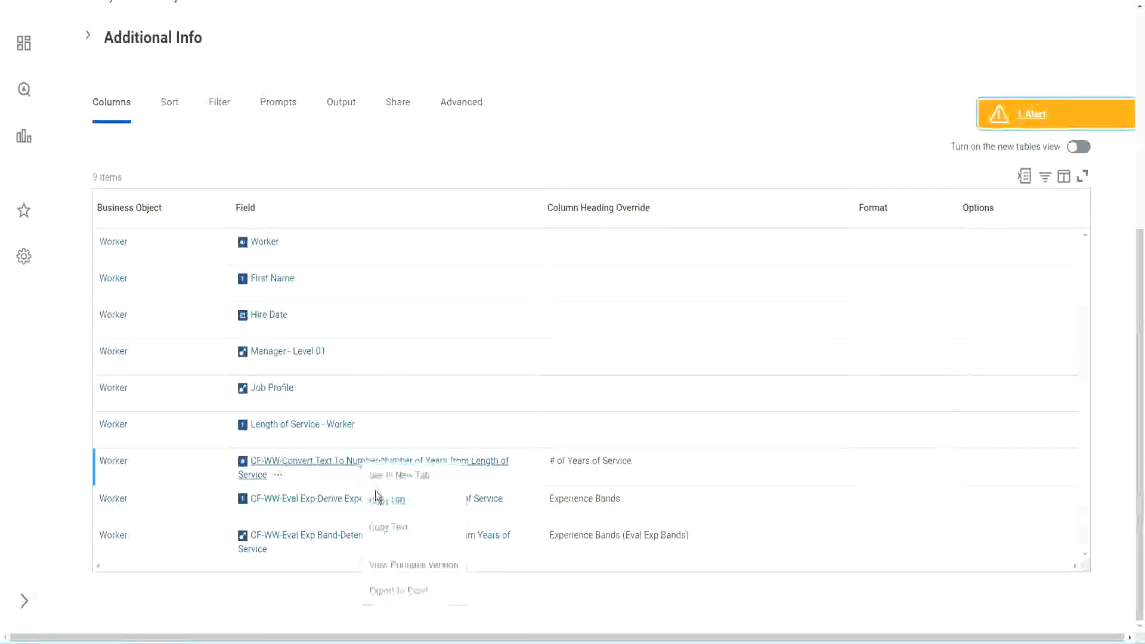
{"action": "left_click", "coordinate": [395, 528]}
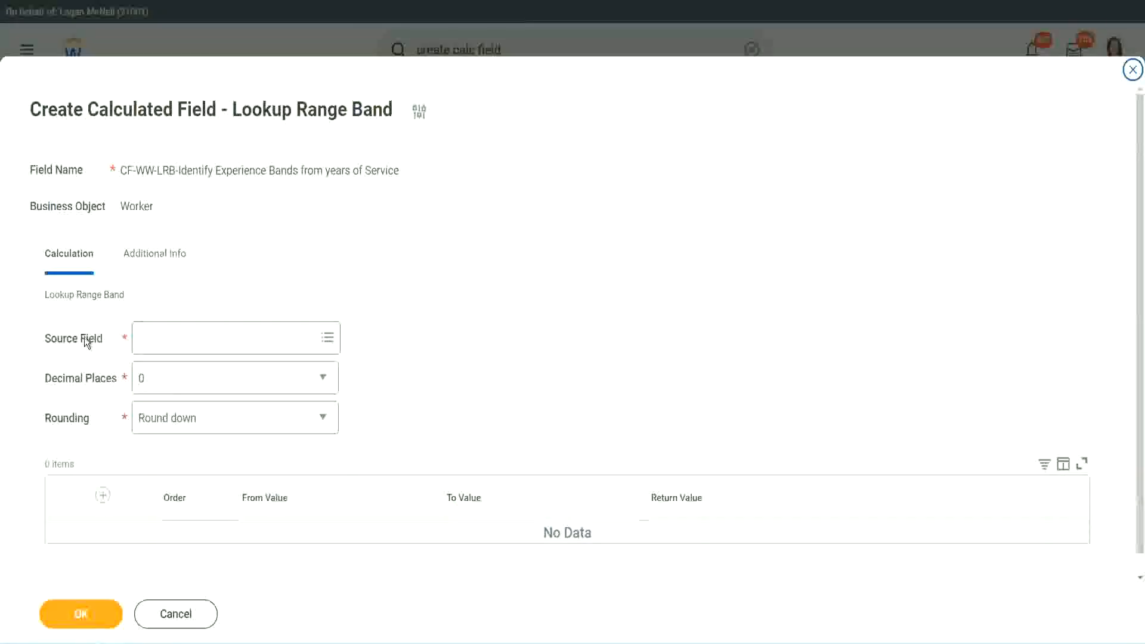
{"action": "left_click", "coordinate": [178, 339]}
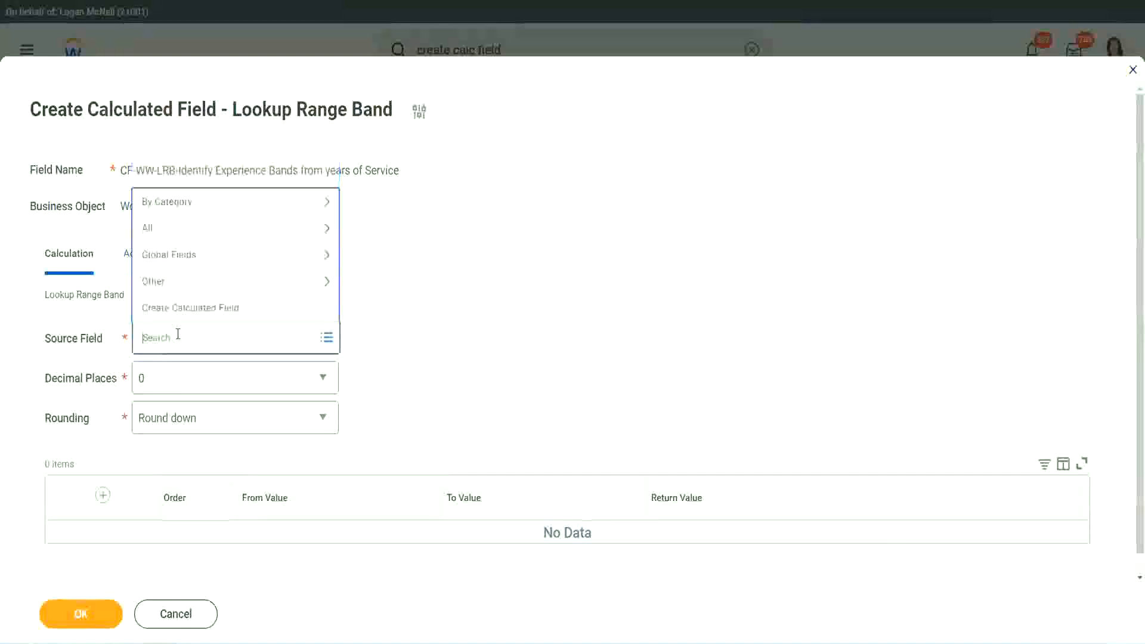
{"action": "key", "text": "ctrl+v"}
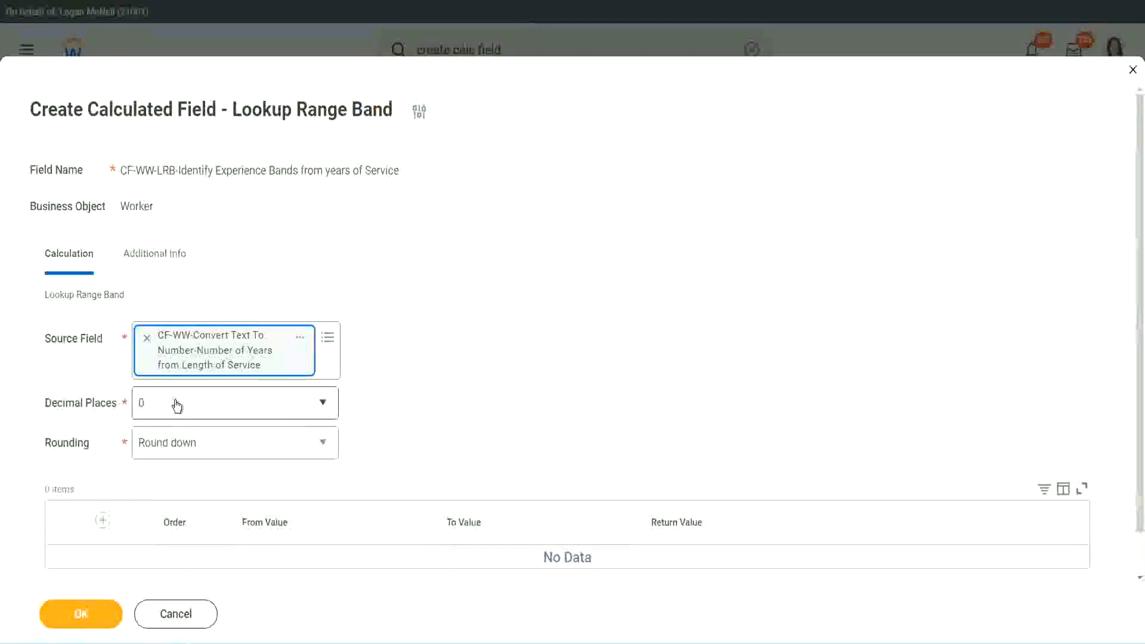
- Keep the decimal places at 0 and set the rounding option to Round
{"action": "left_click", "coordinate": [223, 409]}
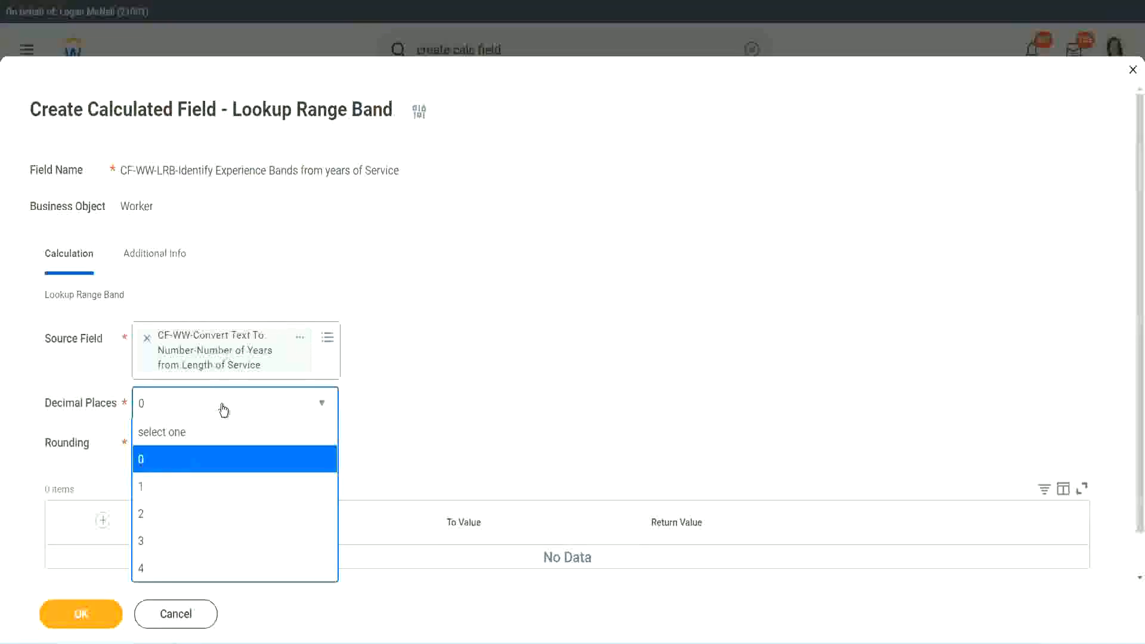
{"action": "left_click", "coordinate": [446, 391]}
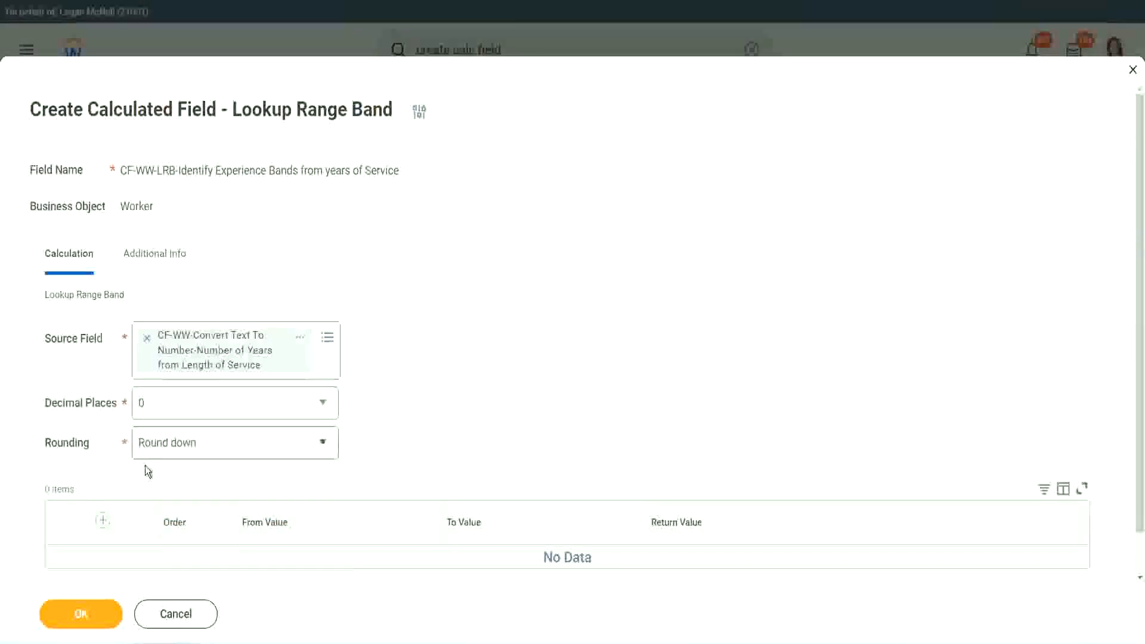
{"action": "left_click", "coordinate": [184, 447]}
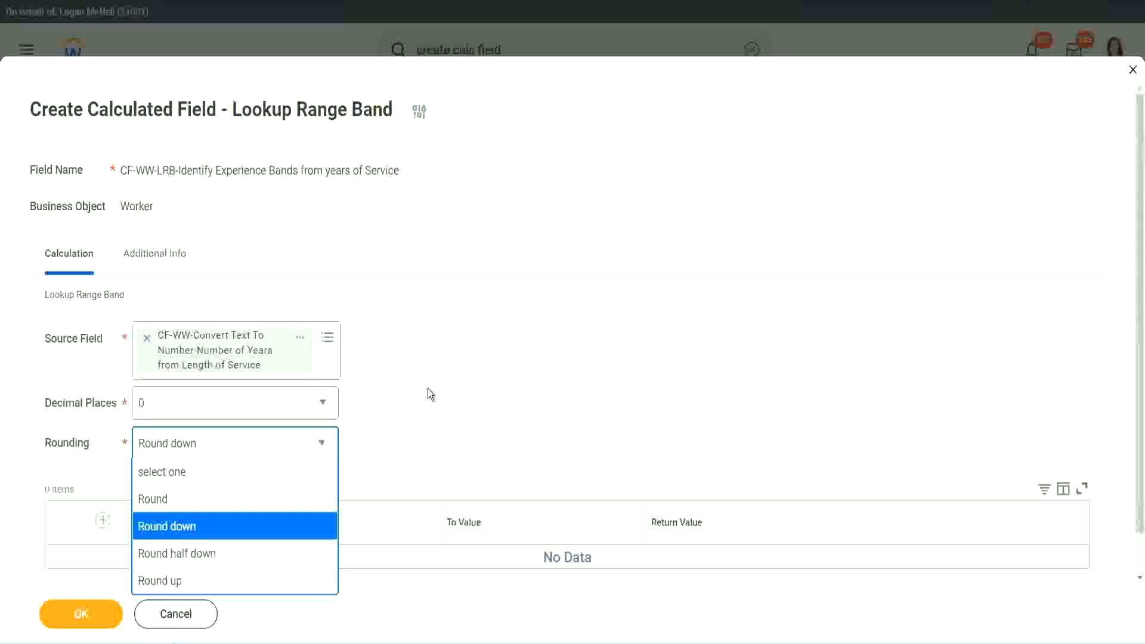
{"action": "left_click", "coordinate": [402, 439]}
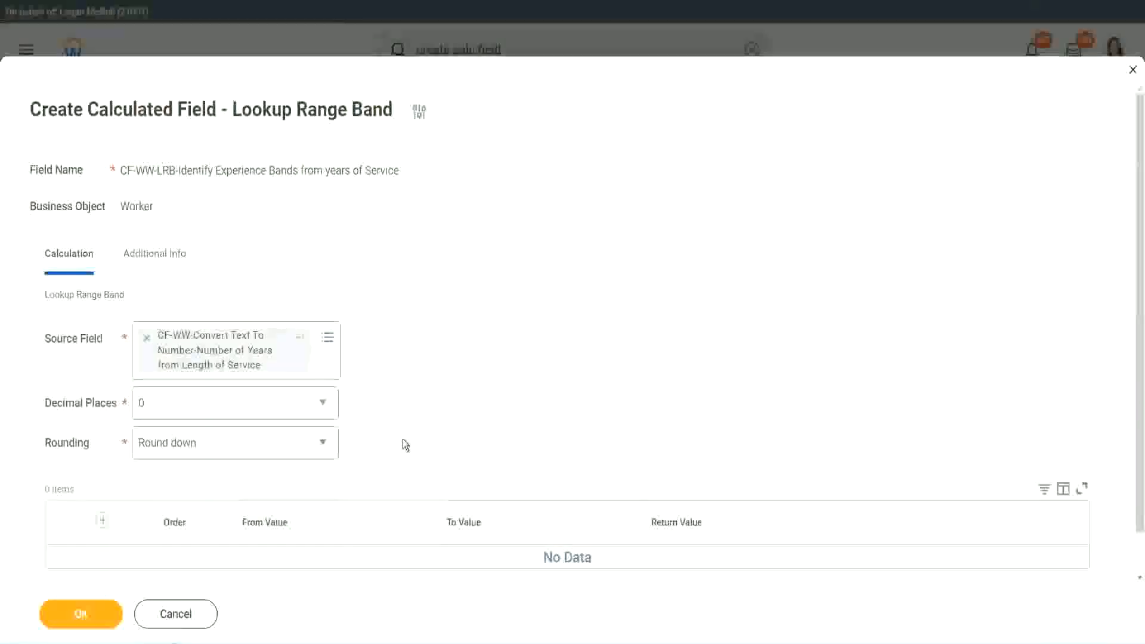
{"action": "left_click", "coordinate": [196, 449]}
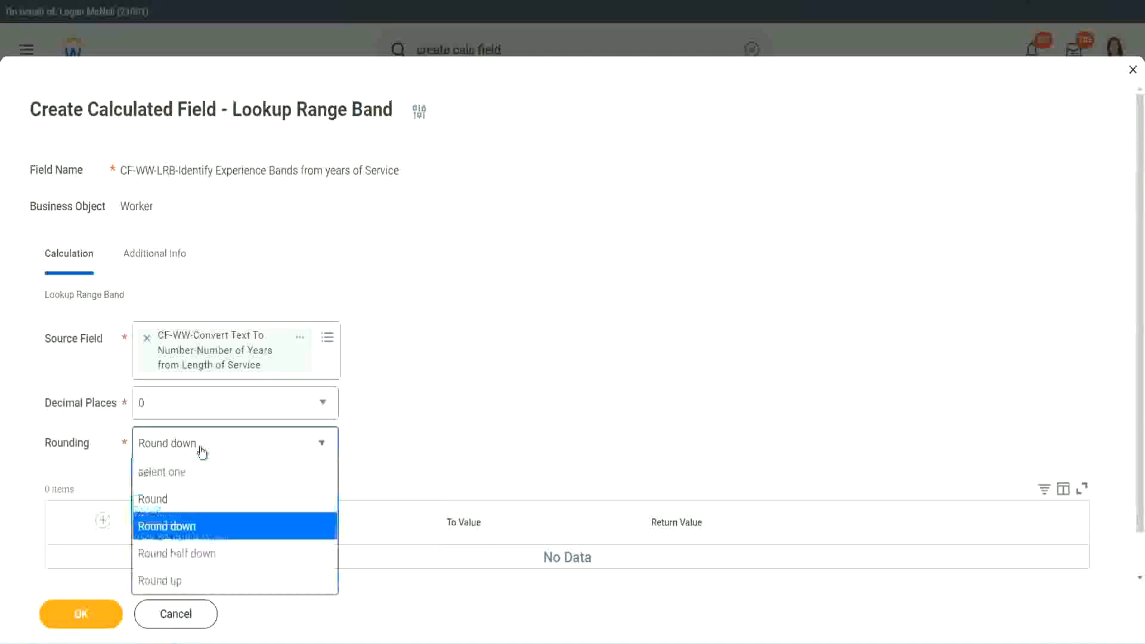
{"action": "left_click", "coordinate": [189, 501]}
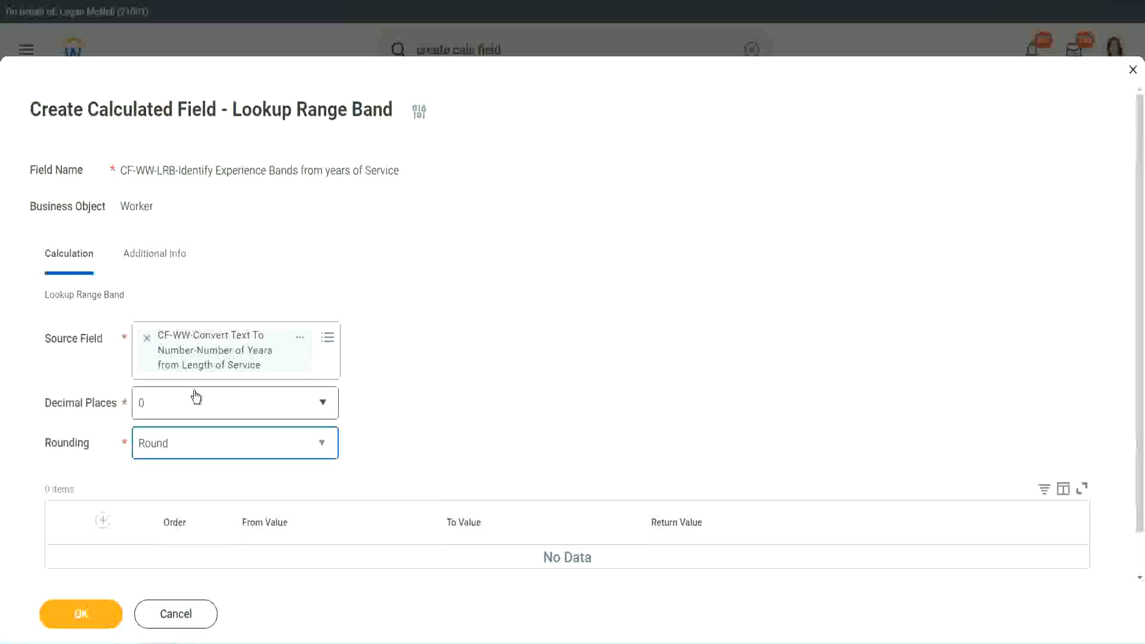
- Add a range band row from 0 to 7 with the return value Amateur
{"action": "left_click", "coordinate": [104, 520]}
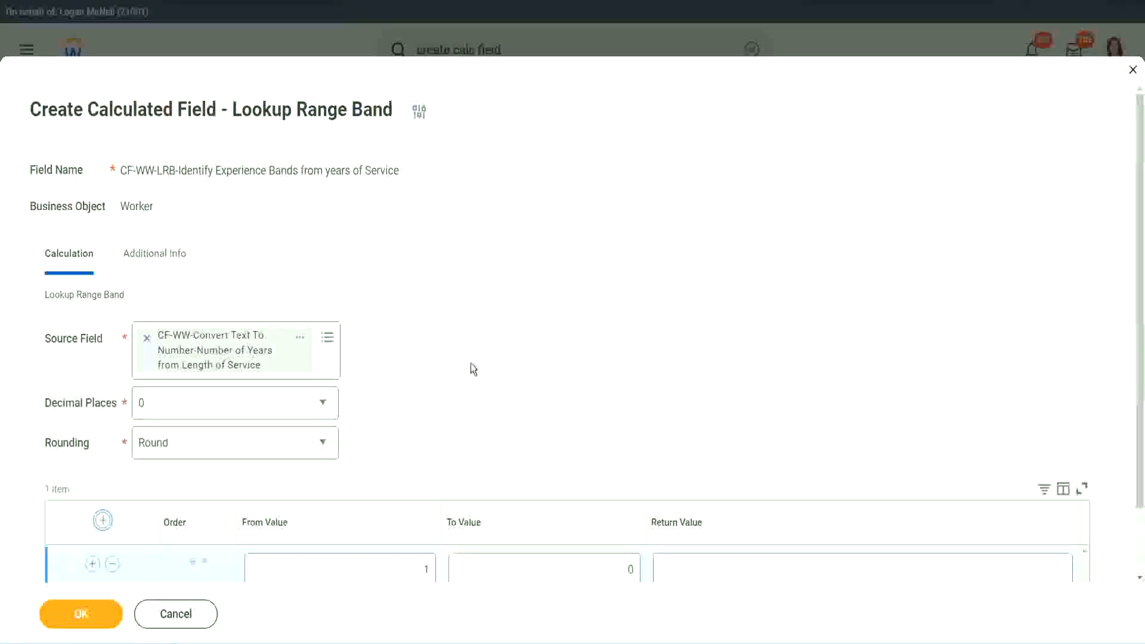
{"action": "scroll", "coordinate": [478, 367], "scroll_direction": "down", "scroll_amount": 2}
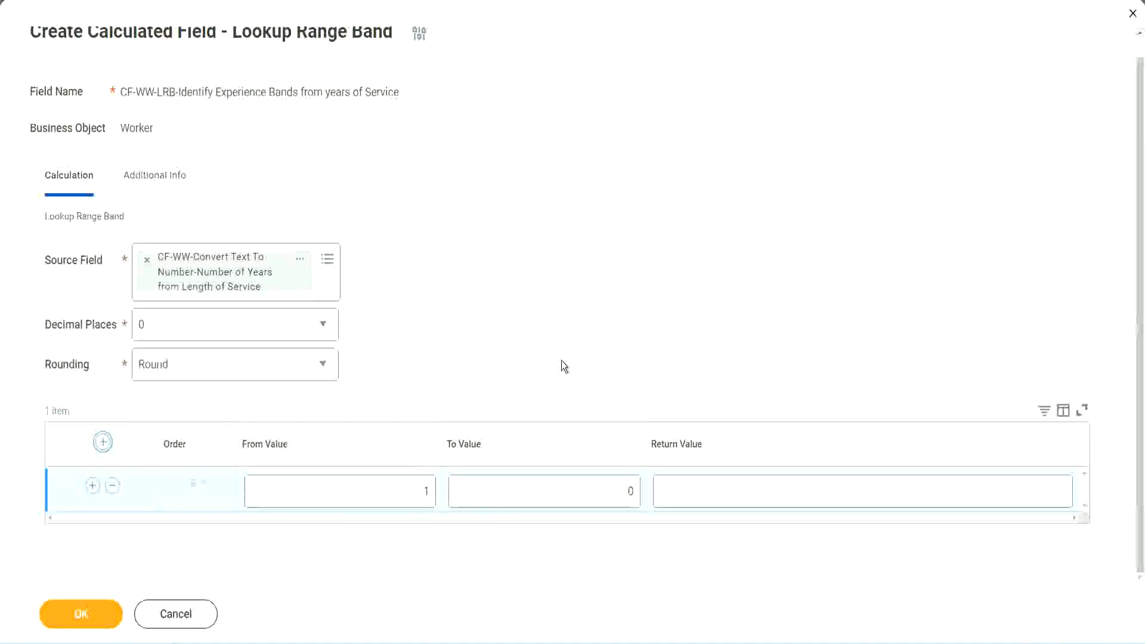
{"action": "left_click", "coordinate": [417, 496]}
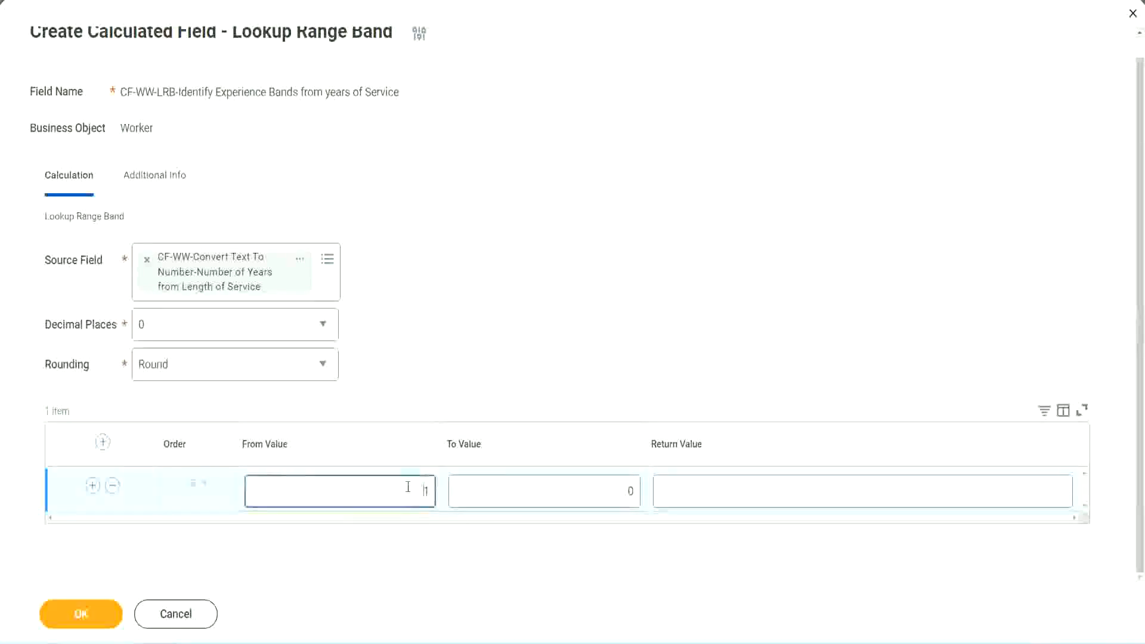
{"action": "type", "text": "0"}
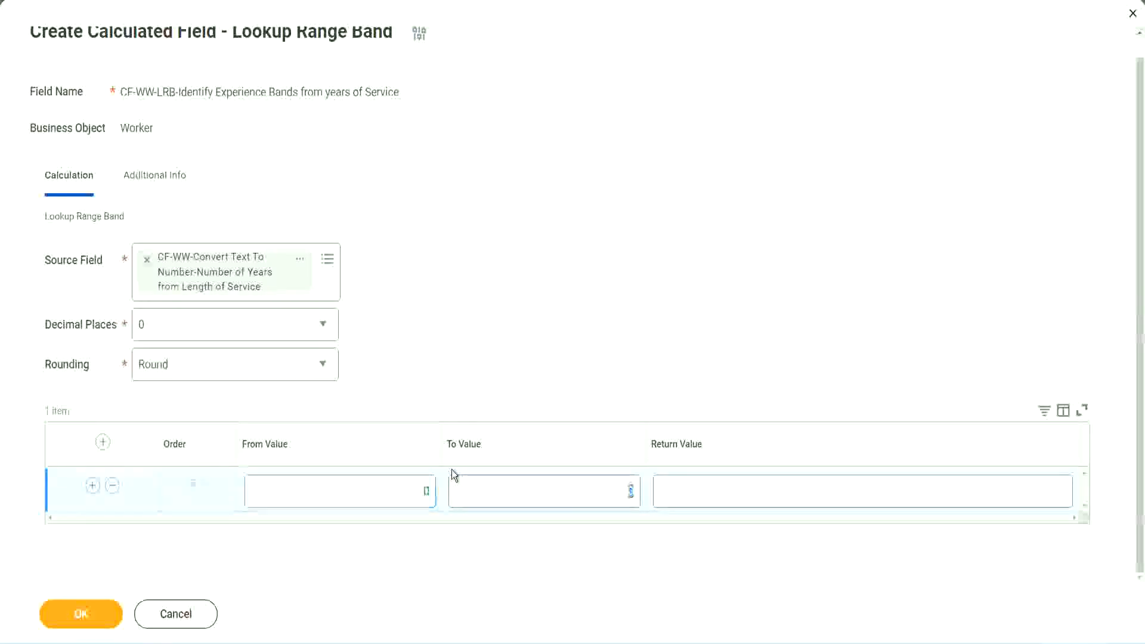
{"action": "key", "text": "Tab"}
{"action": "type", "text": "7"}
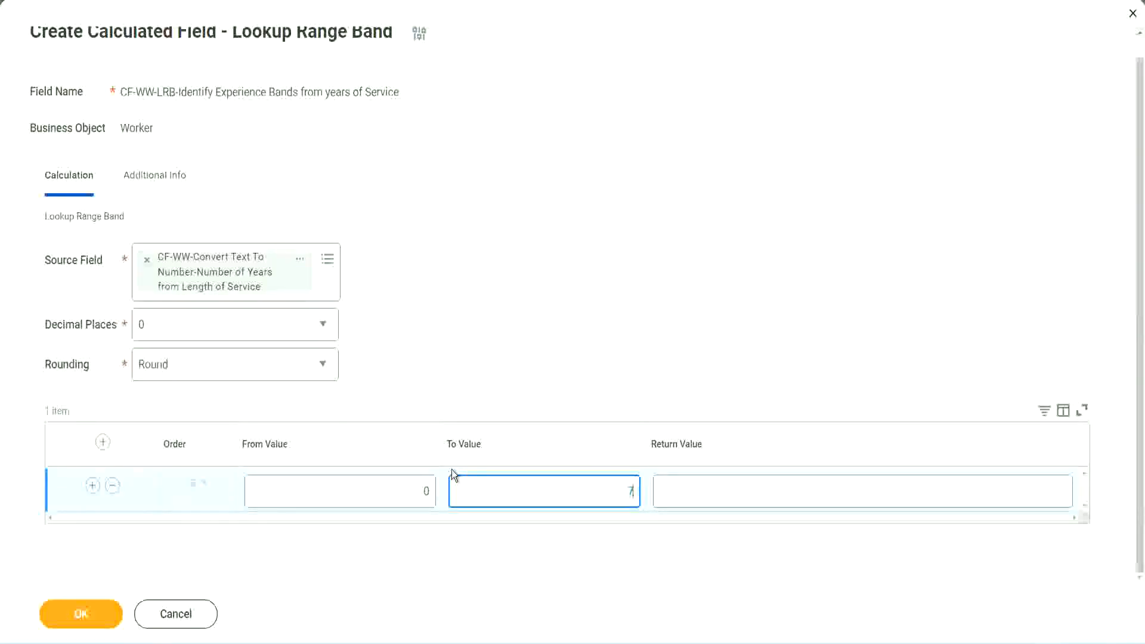
{"action": "key", "text": "Tab"}
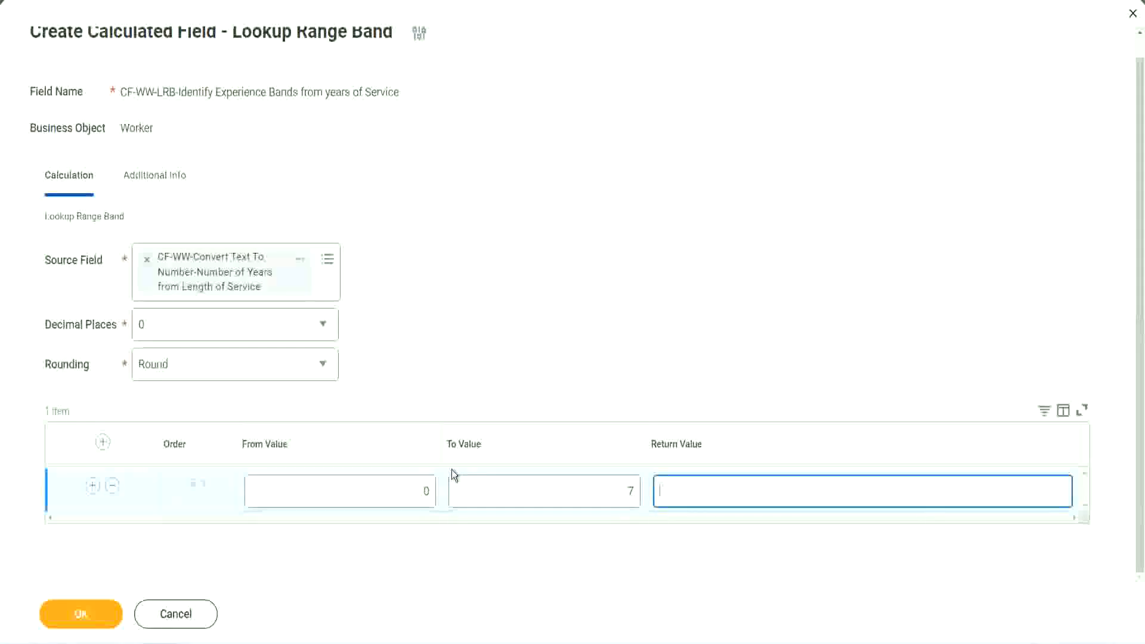
{"action": "type", "text": "Amateur"}
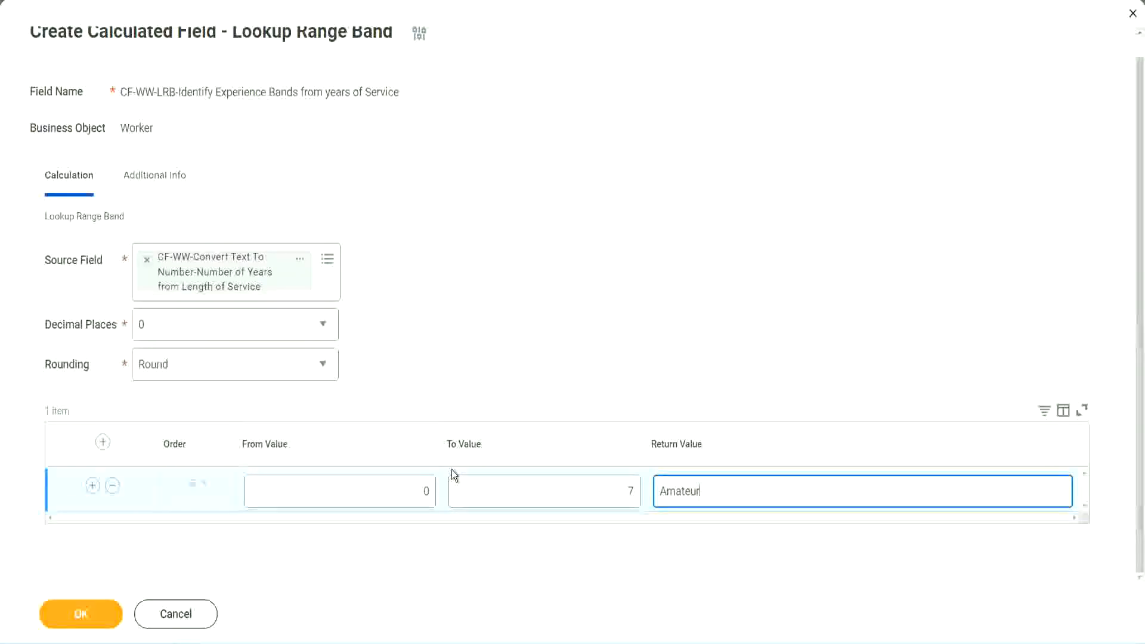
{"action": "left_click", "coordinate": [396, 490]}
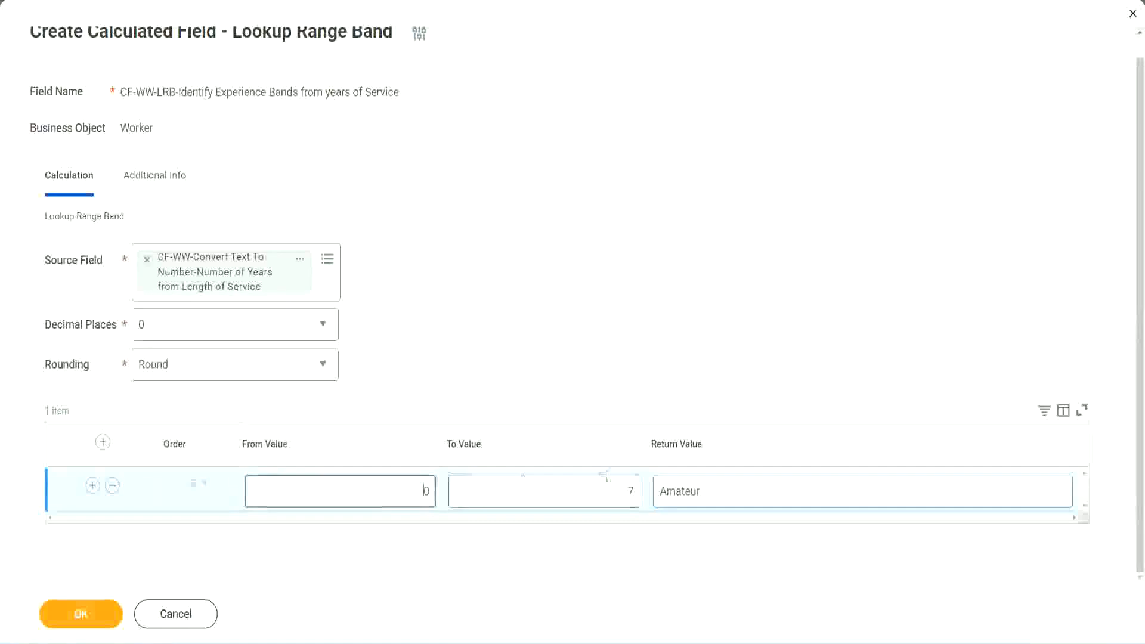
- Add a second range band row from 8 to 15 with the return value Experienced
{"action": "left_click", "coordinate": [619, 483]}
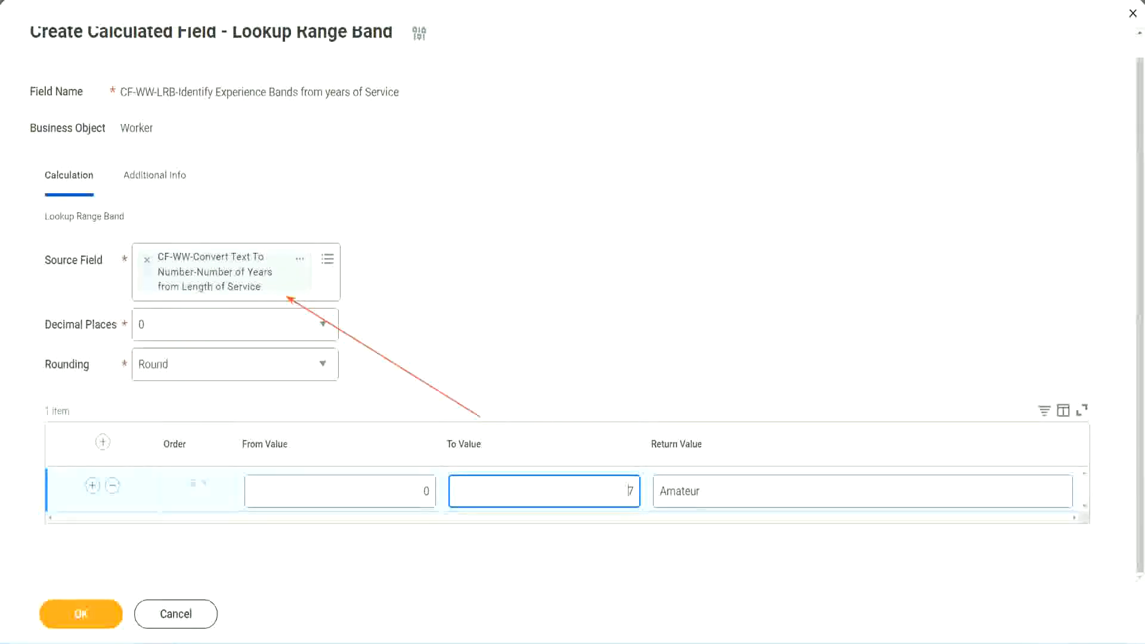
{"action": "left_click", "coordinate": [92, 486]}
{"action": "left_click", "coordinate": [436, 535]}
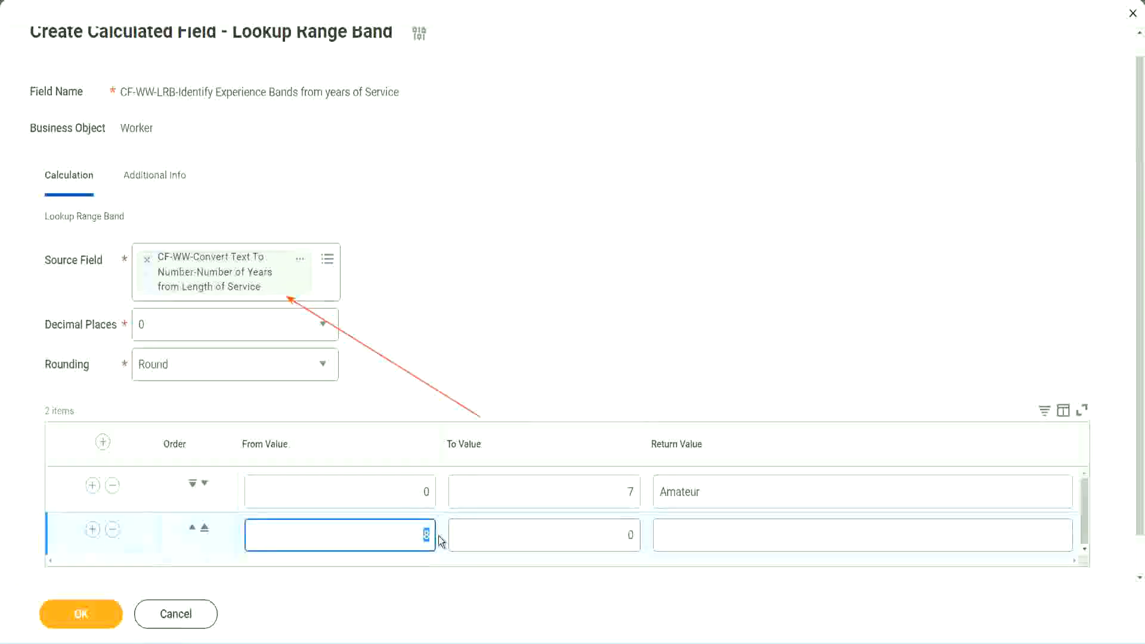
{"action": "left_click", "coordinate": [413, 496]}
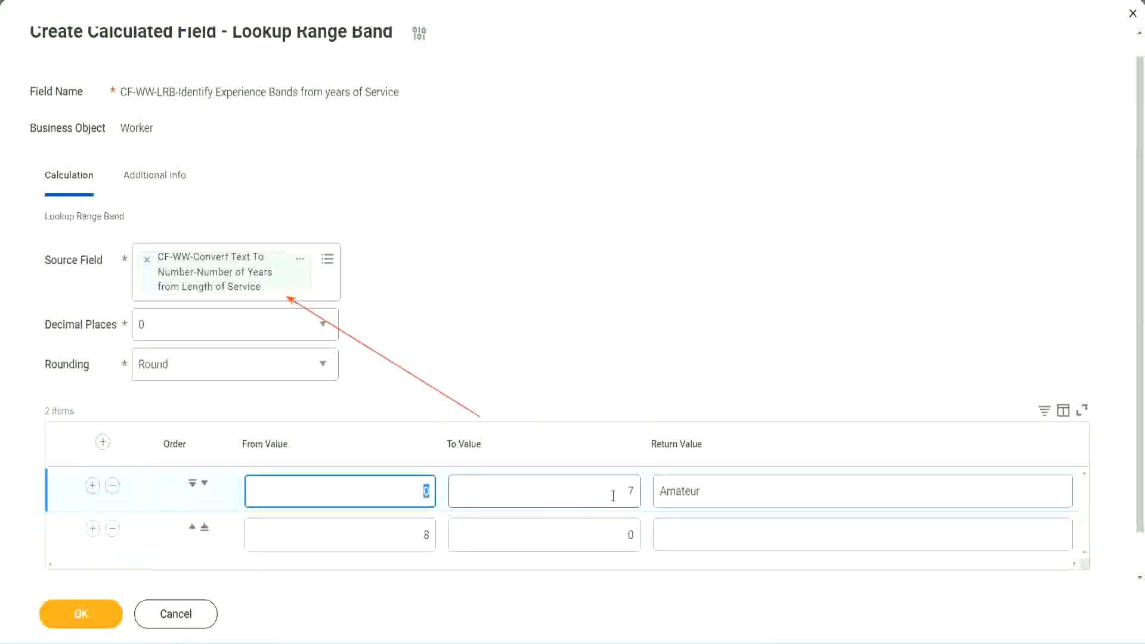
{"action": "left_click", "coordinate": [623, 495]}
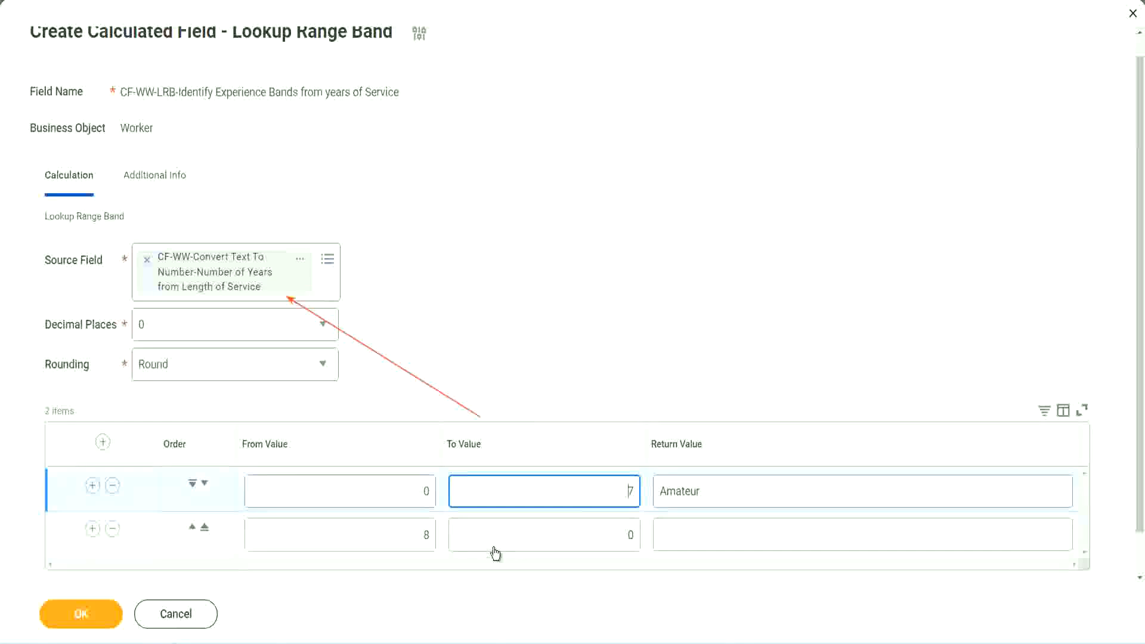
{"action": "left_click", "coordinate": [408, 540]}
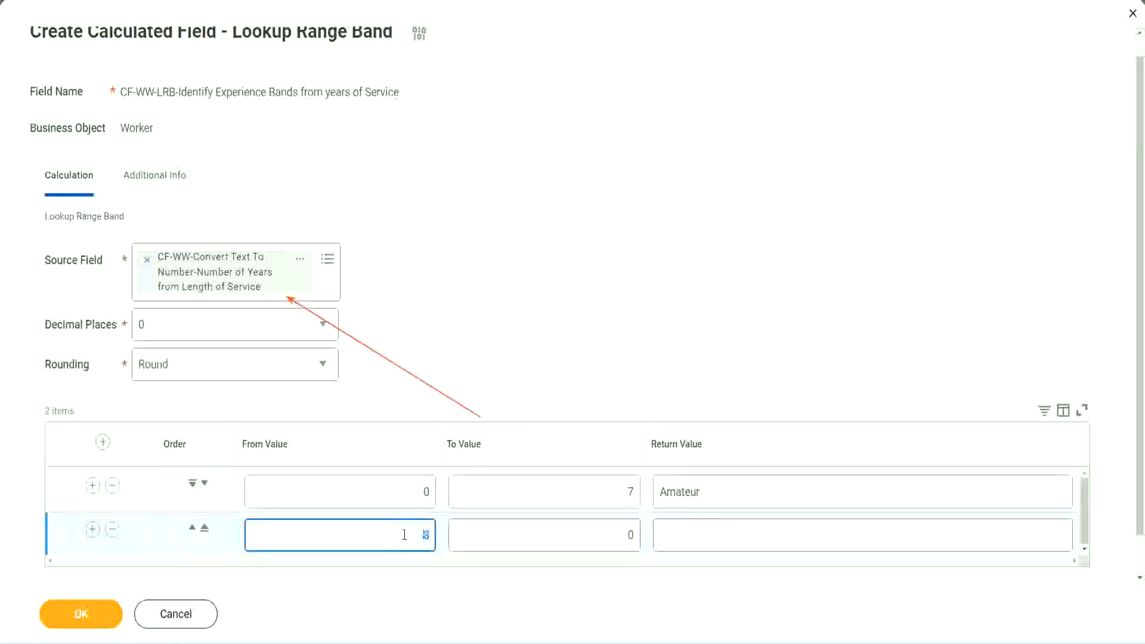
{"action": "left_click", "coordinate": [404, 535]}
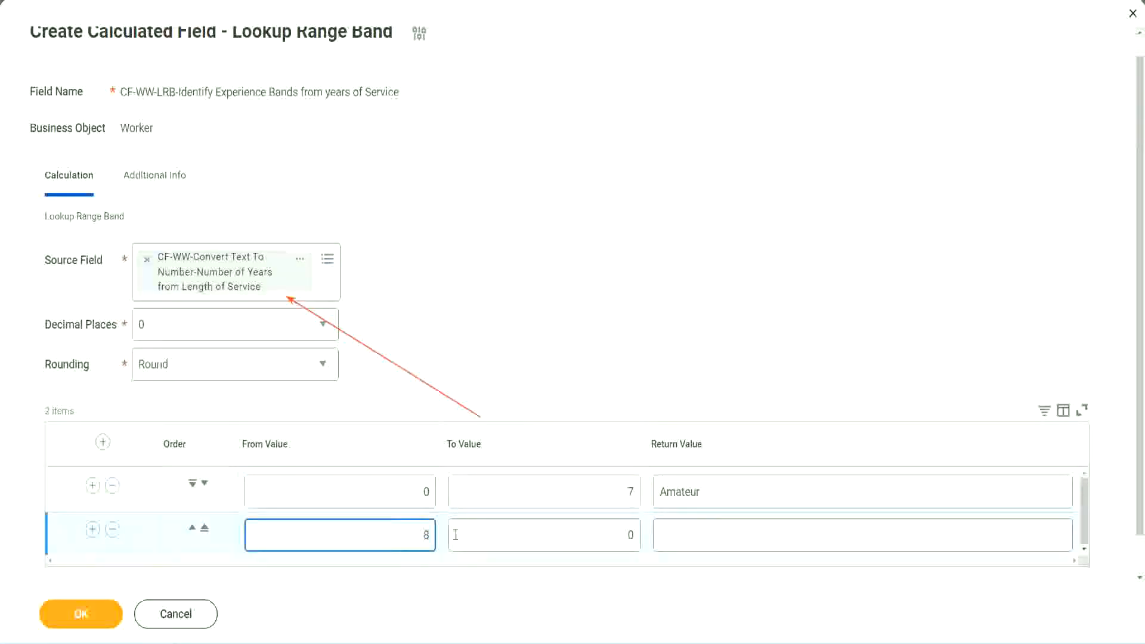
{"action": "left_click", "coordinate": [620, 535]}
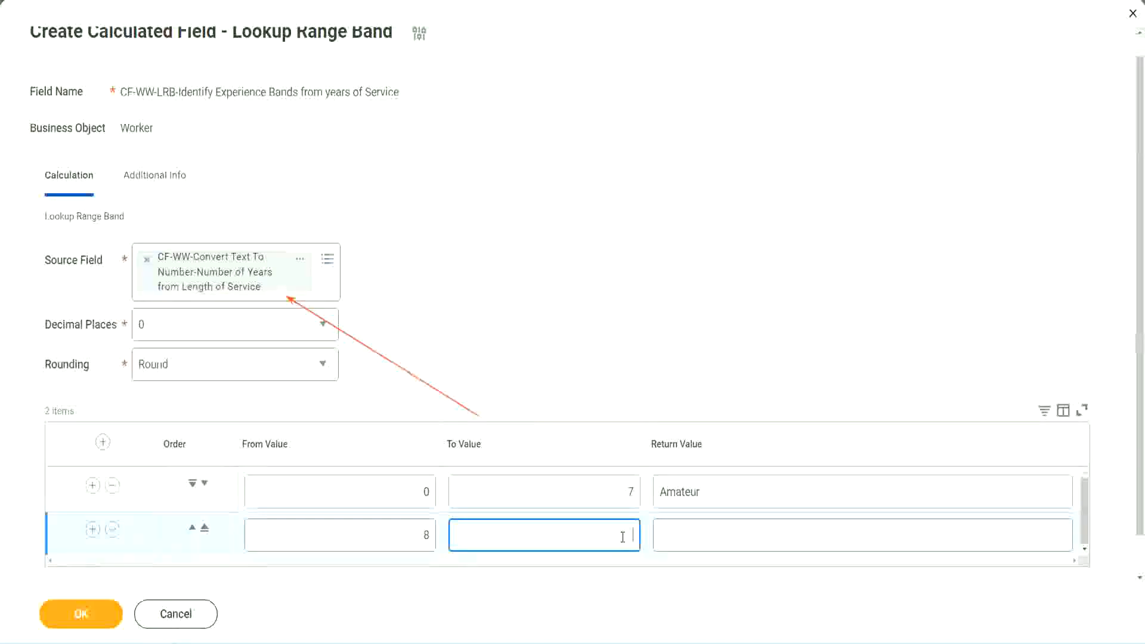
{"action": "type", "text": "15"}
{"action": "left_click", "coordinate": [706, 532]}
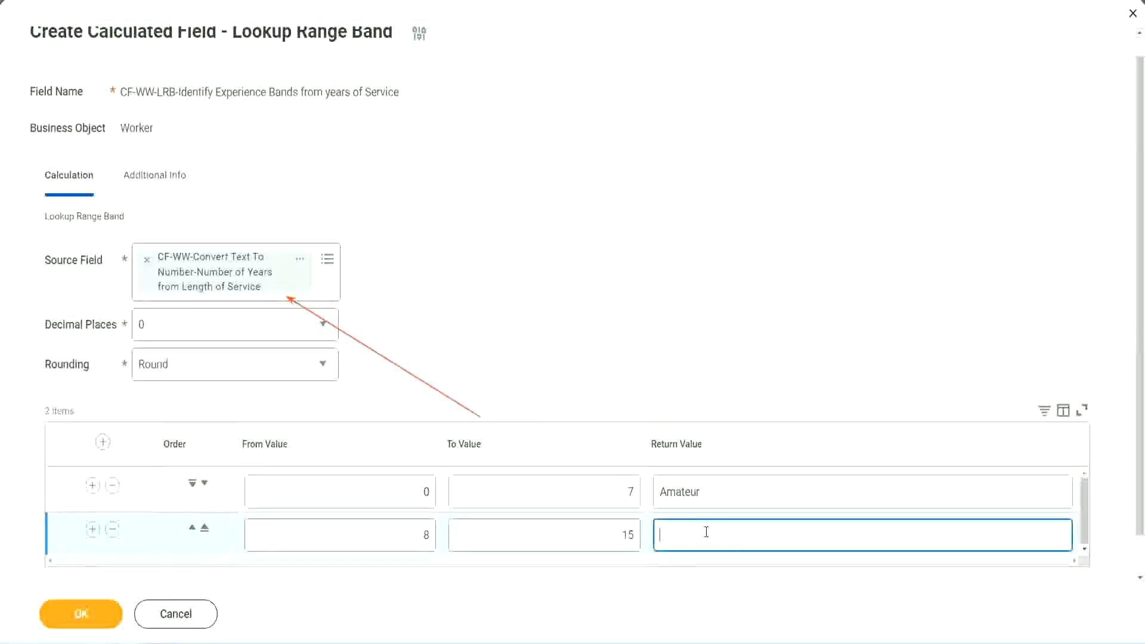
{"action": "type", "text": "Experienced"}
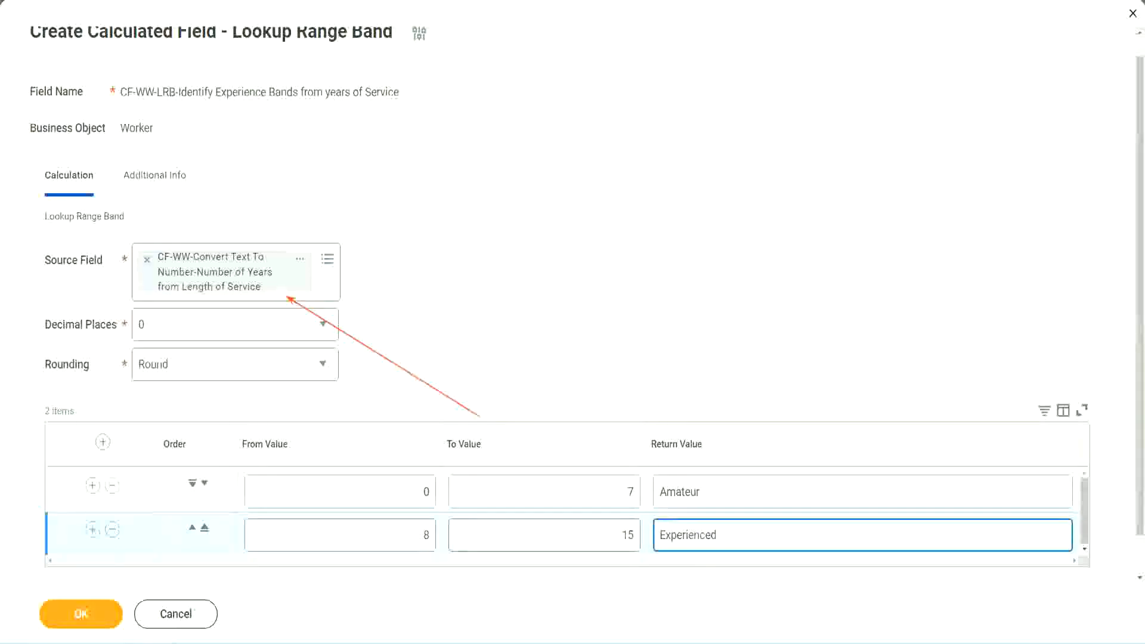
- Add a third range band row from 16 to 30 with the return value Senior
{"action": "left_click", "coordinate": [93, 529]}
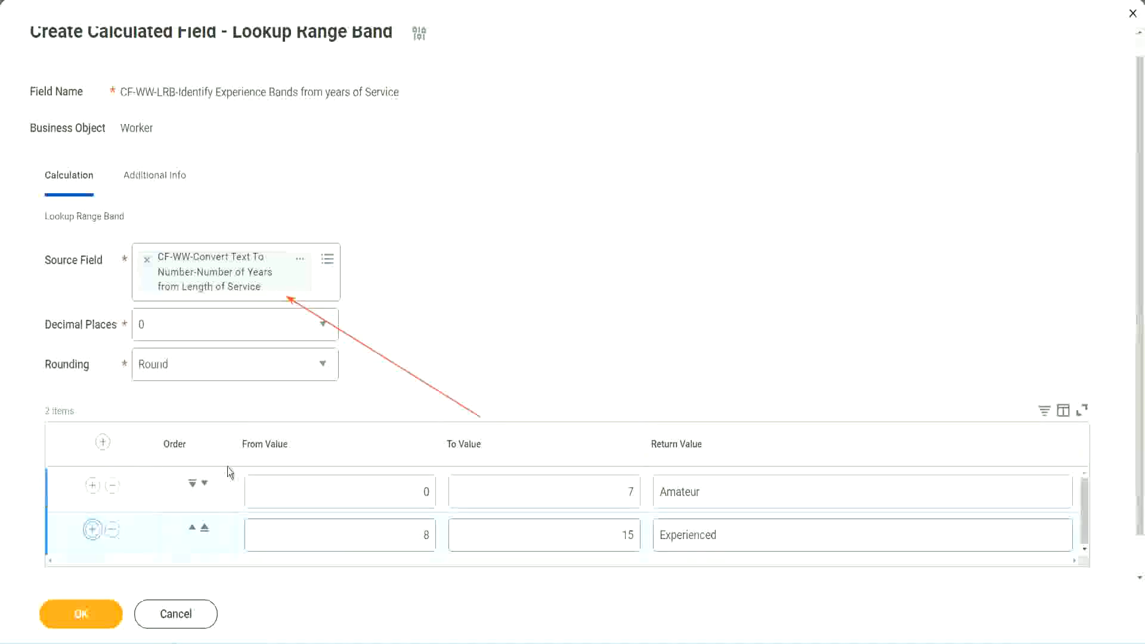
{"action": "scroll", "coordinate": [342, 369], "scroll_direction": "down", "scroll_amount": 2}
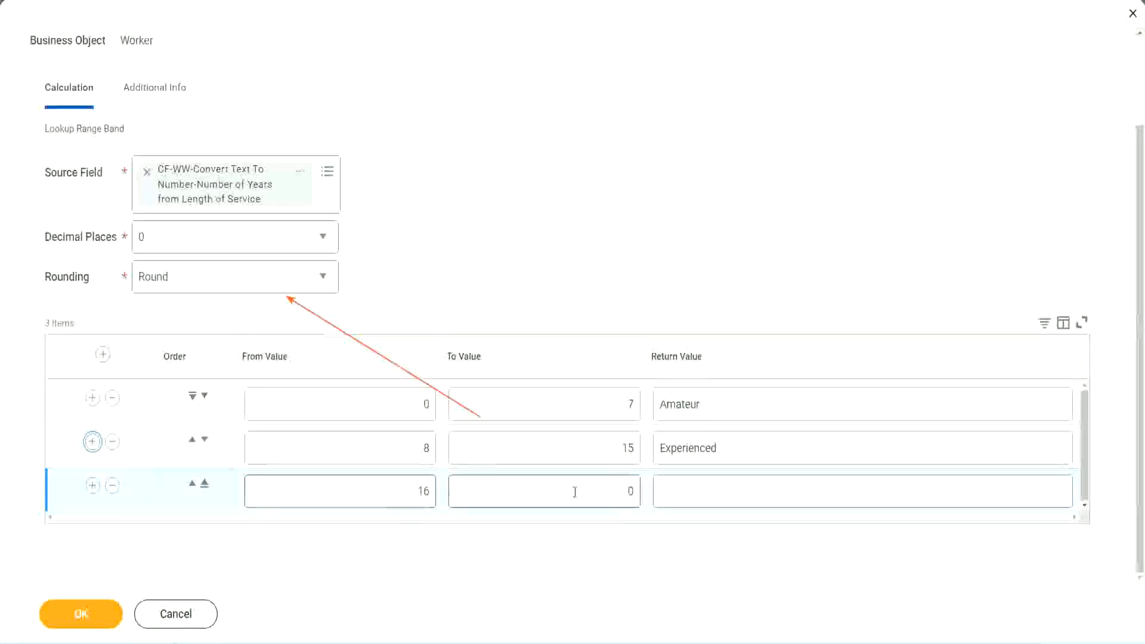
{"action": "left_click", "coordinate": [608, 489]}
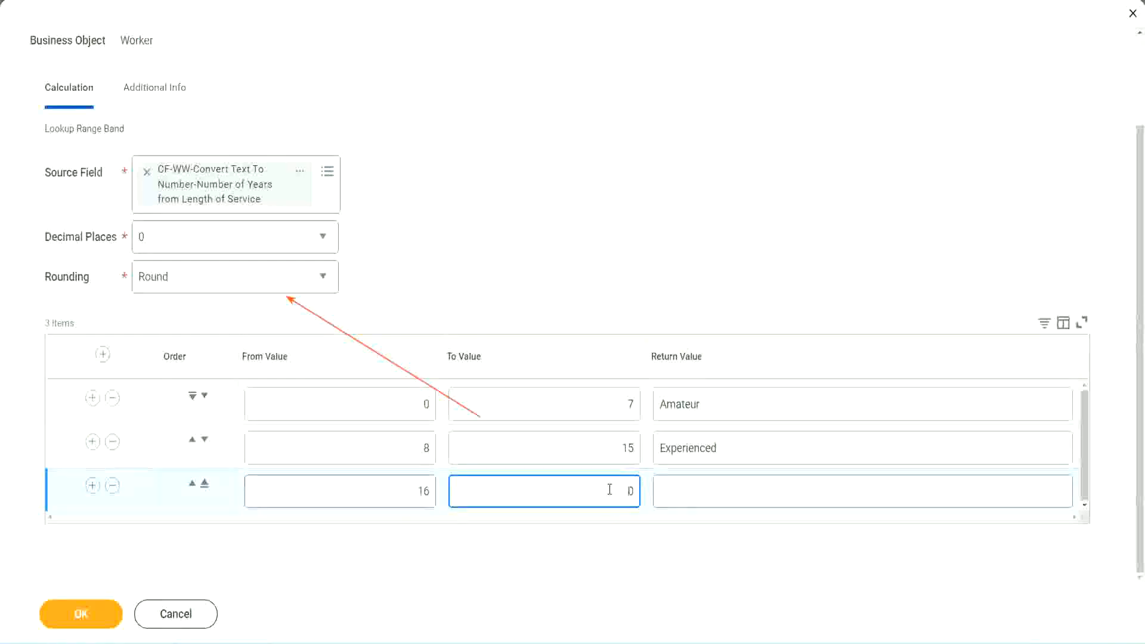
{"action": "type", "text": "3"}
{"action": "key", "text": "Tab"}
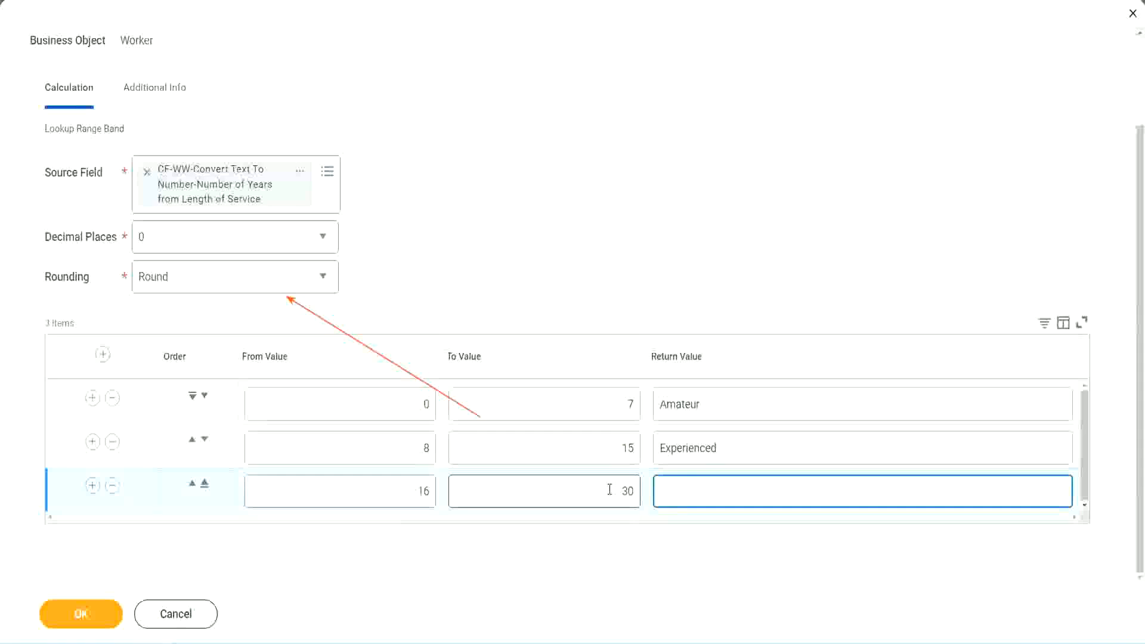
{"action": "type", "text": "Senior"}
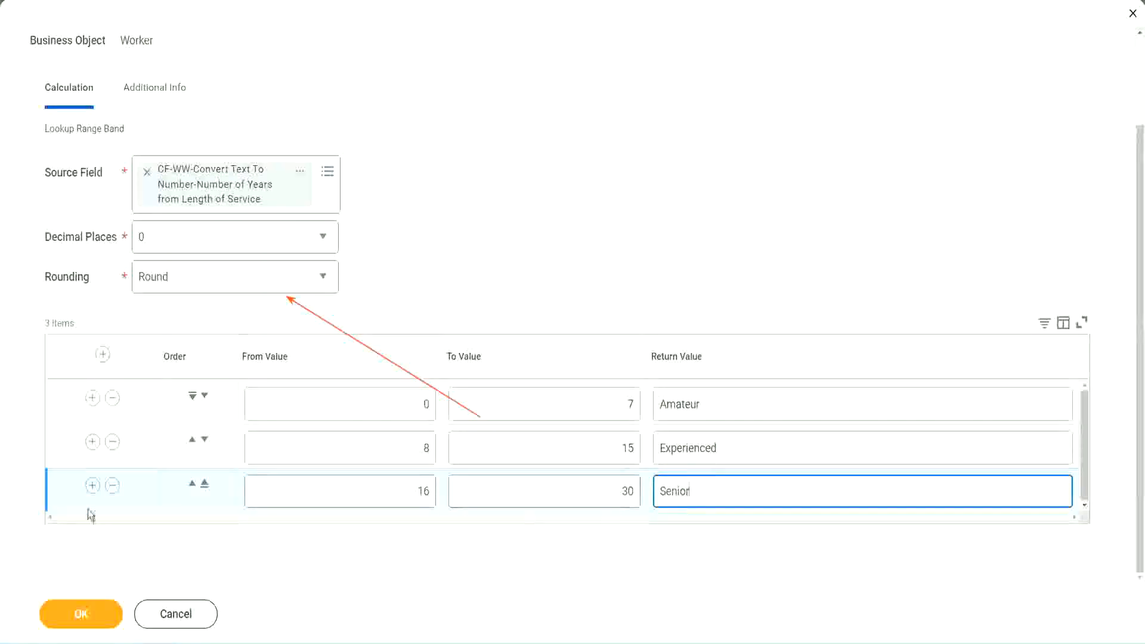
- Add a fourth range band row from 31 to 1000 with the return value Legend
{"action": "left_click", "coordinate": [92, 487]}
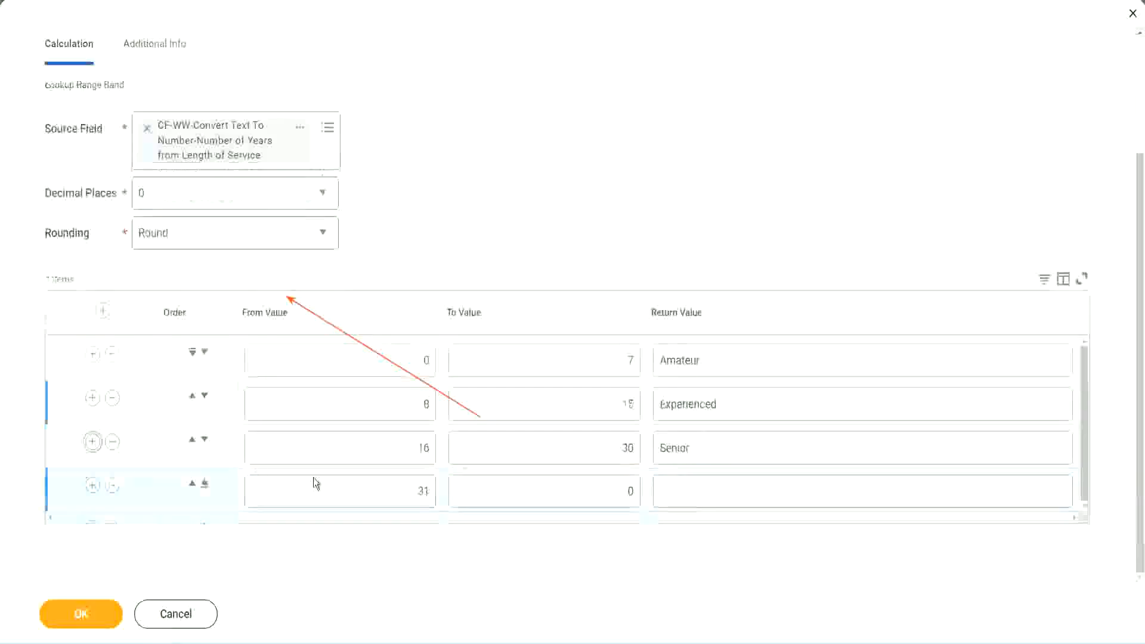
{"action": "left_click", "coordinate": [429, 487]}
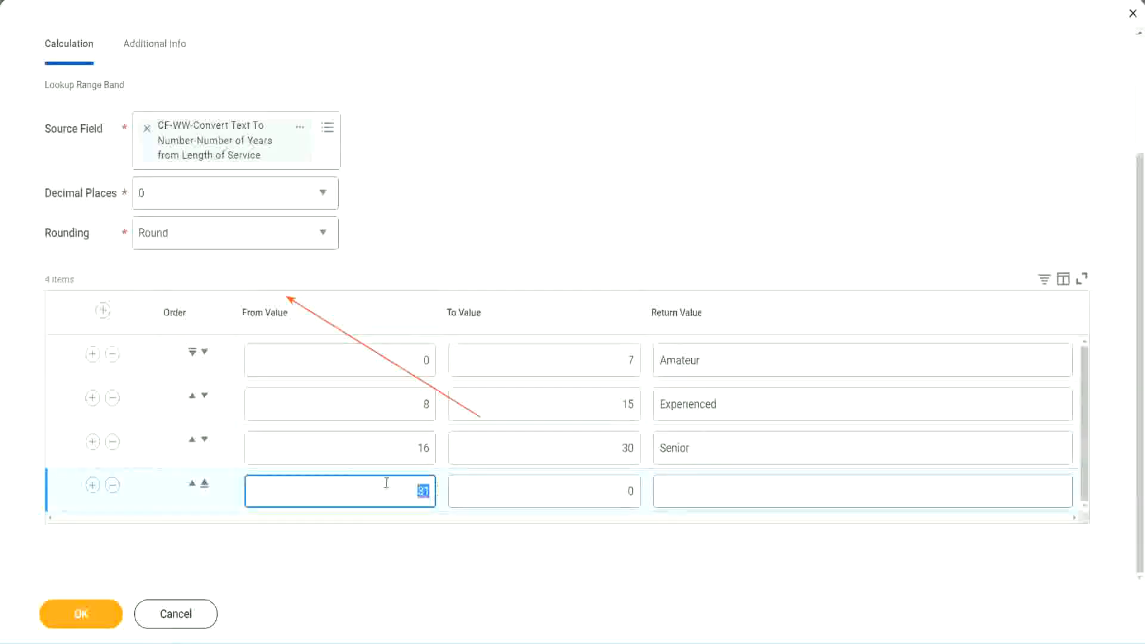
{"action": "left_click", "coordinate": [617, 491]}
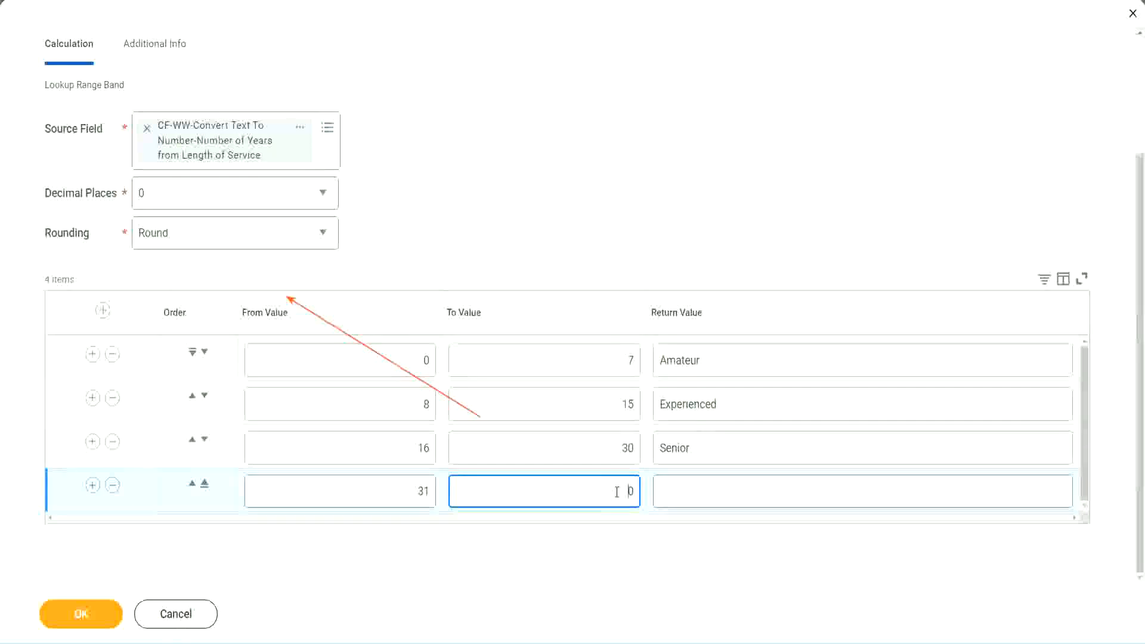
{"action": "type", "text": "1000"}
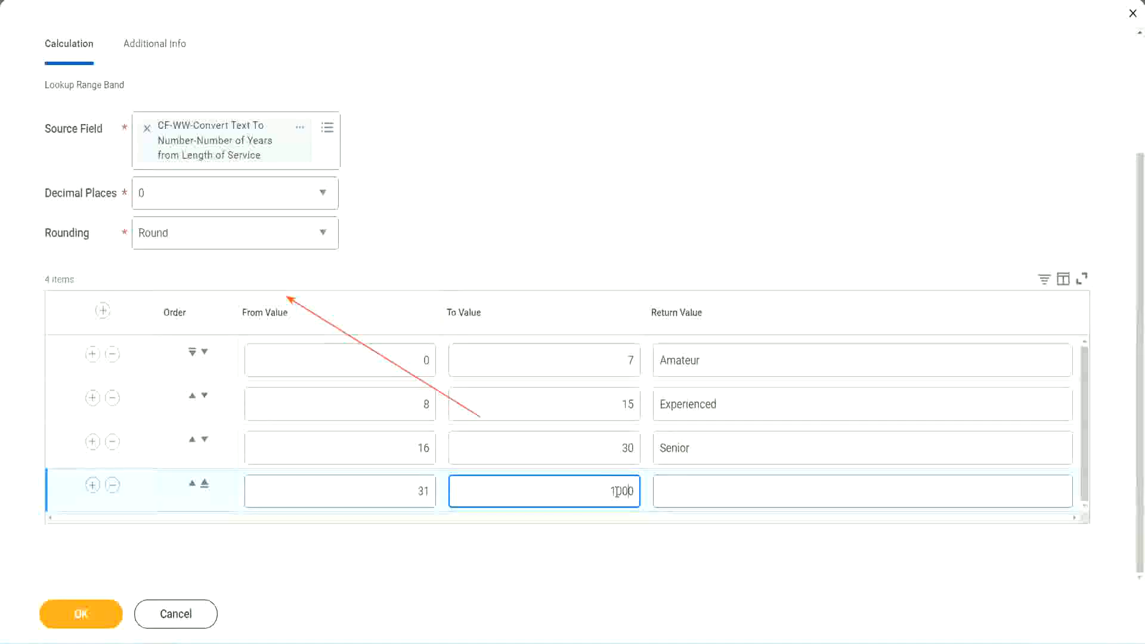
{"action": "left_click_drag", "start_coordinate": [595, 486], "coordinate": [662, 486]}
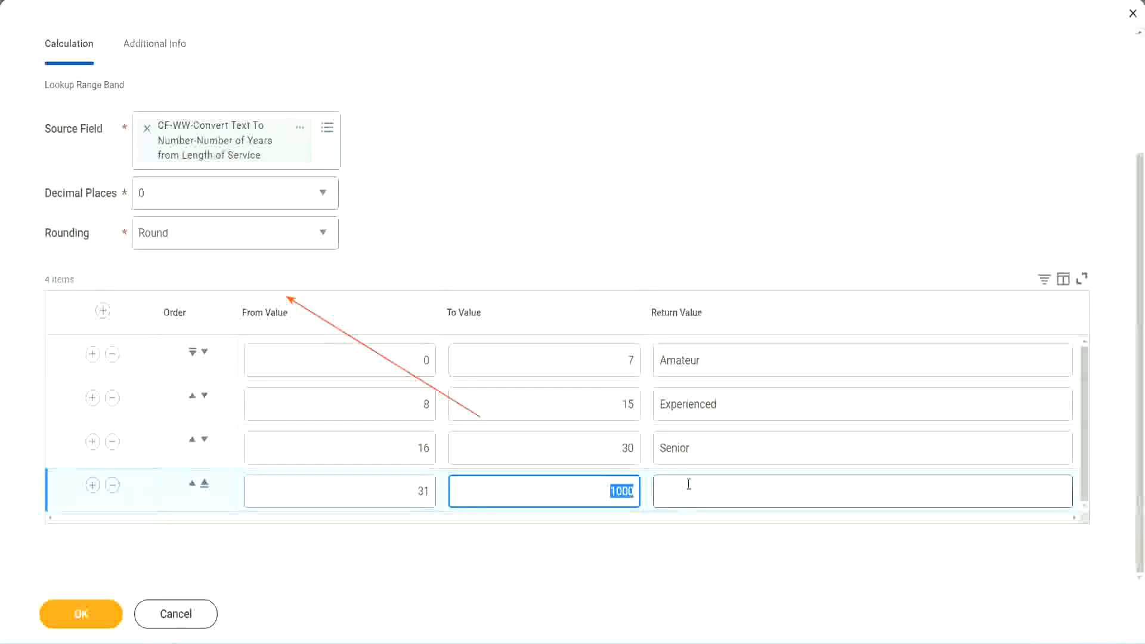
{"action": "left_click", "coordinate": [615, 486]}
{"action": "left_click_drag", "start_coordinate": [599, 488], "coordinate": [641, 488]}
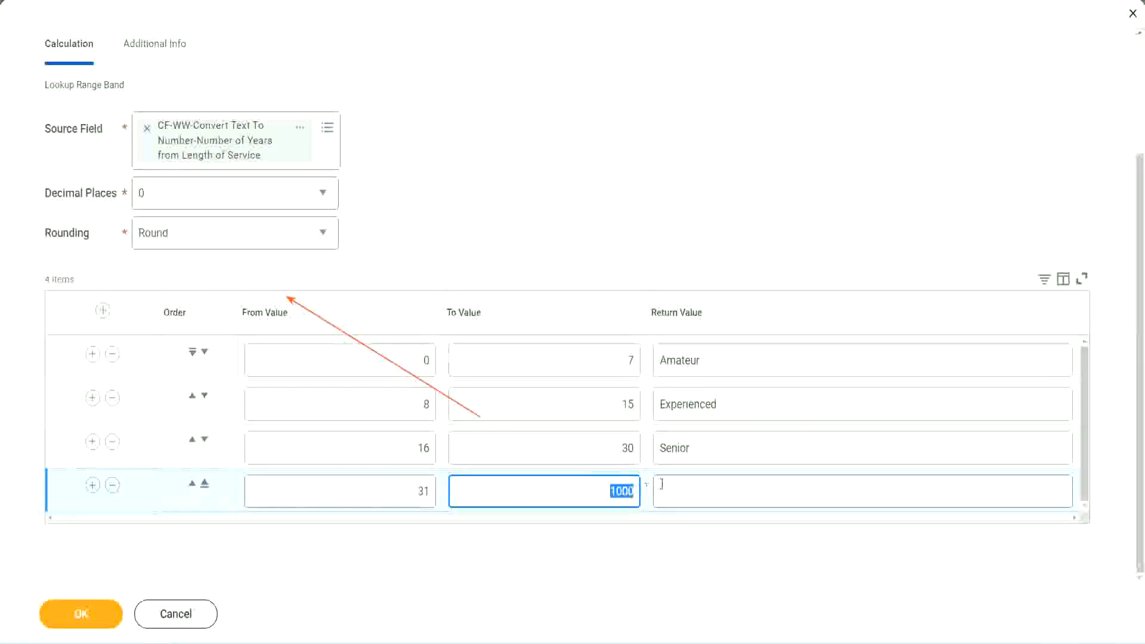
{"action": "left_click", "coordinate": [714, 491]}
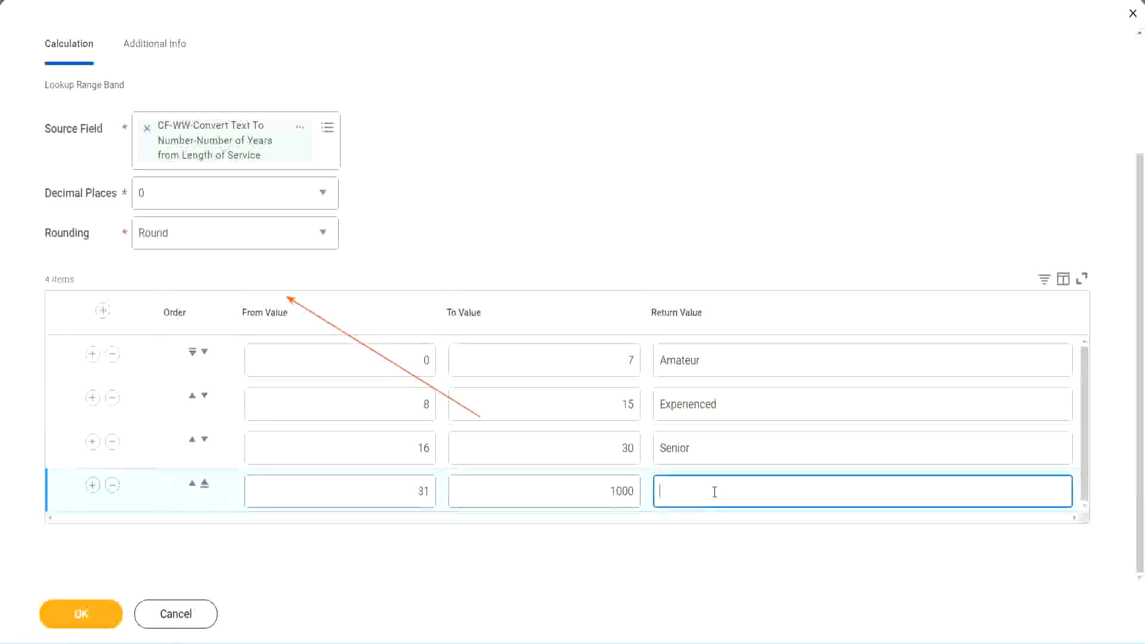
{"action": "type", "text": "Legend"}
{"action": "left_click", "coordinate": [532, 197]}
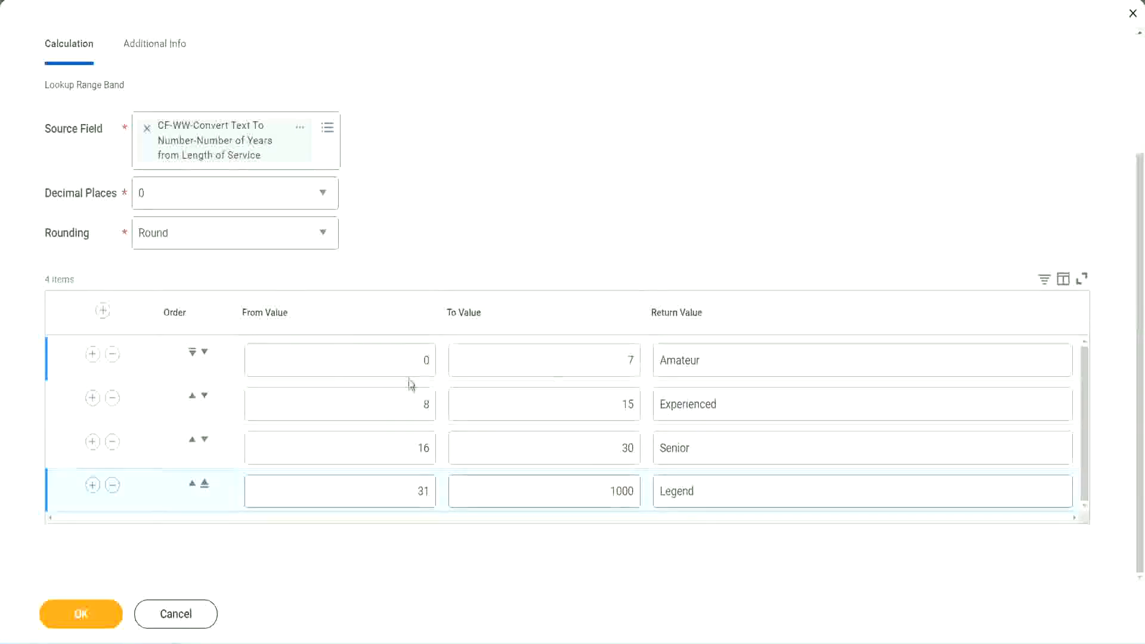
- Review the from, to and return values of the range band rows from Amateur to Legend
{"action": "left_click", "coordinate": [744, 359]}
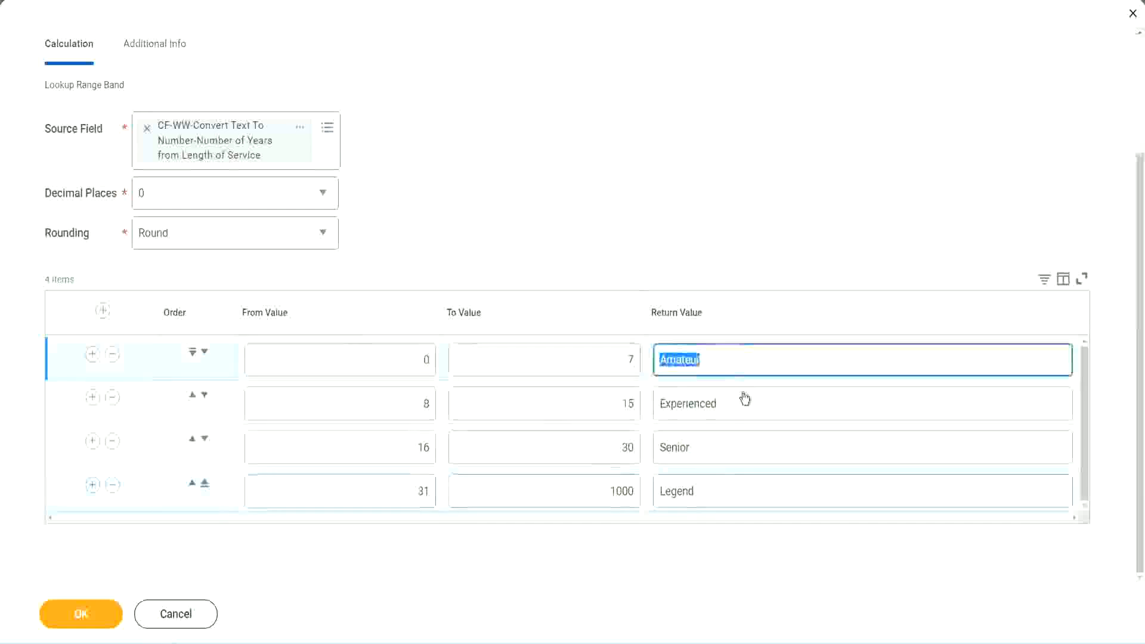
{"action": "left_click", "coordinate": [730, 409]}
{"action": "left_click", "coordinate": [723, 454]}
{"action": "left_click", "coordinate": [721, 491]}
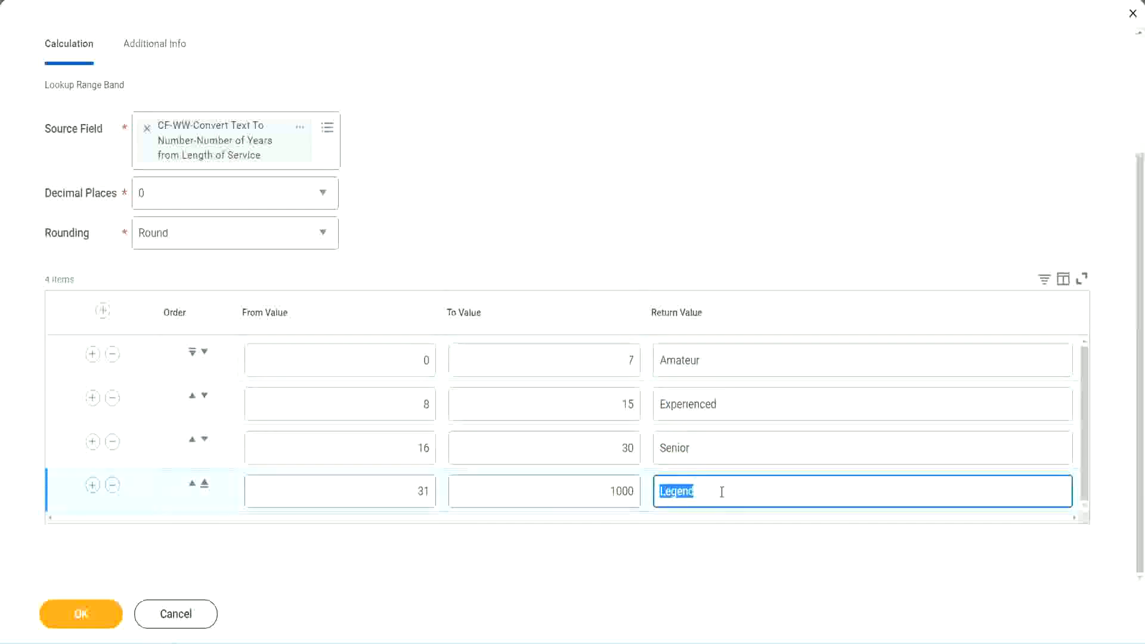
{"action": "left_click", "coordinate": [363, 361]}
{"action": "left_click", "coordinate": [585, 348]}
{"action": "left_click", "coordinate": [751, 371]}
{"action": "left_click", "coordinate": [739, 408]}
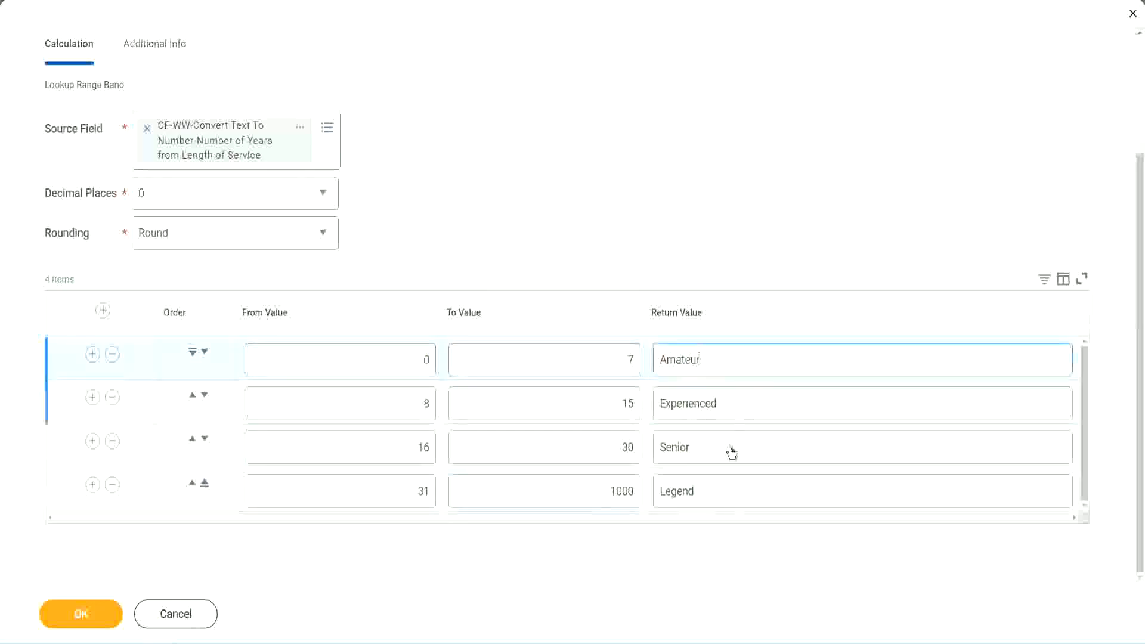
{"action": "left_click", "coordinate": [731, 452]}
{"action": "left_click", "coordinate": [718, 487]}
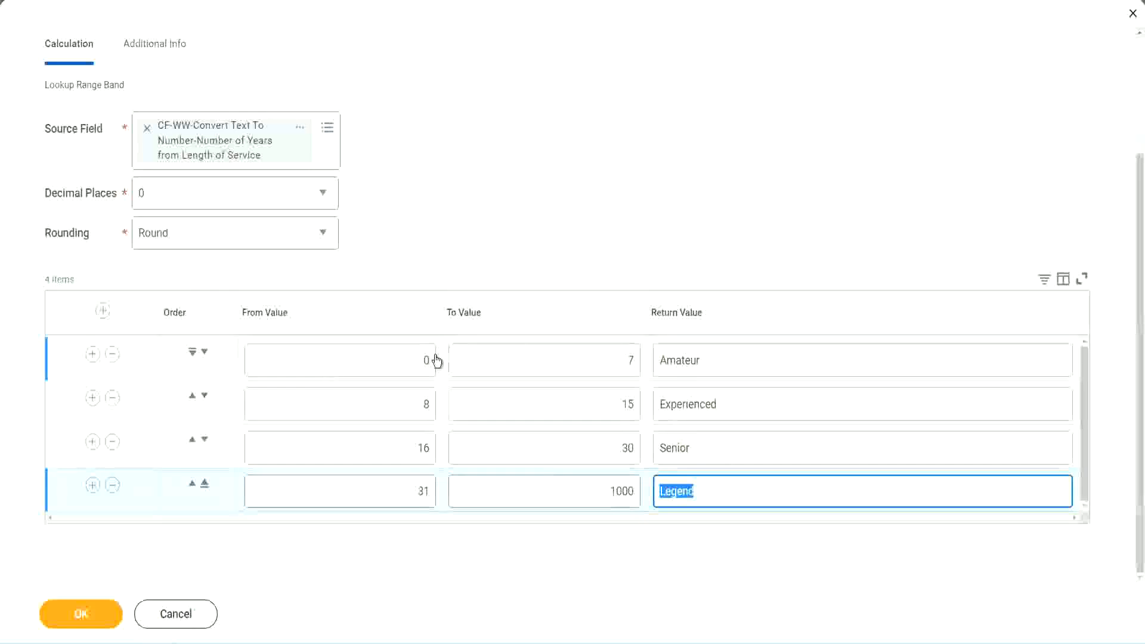
{"action": "left_click", "coordinate": [555, 294]}
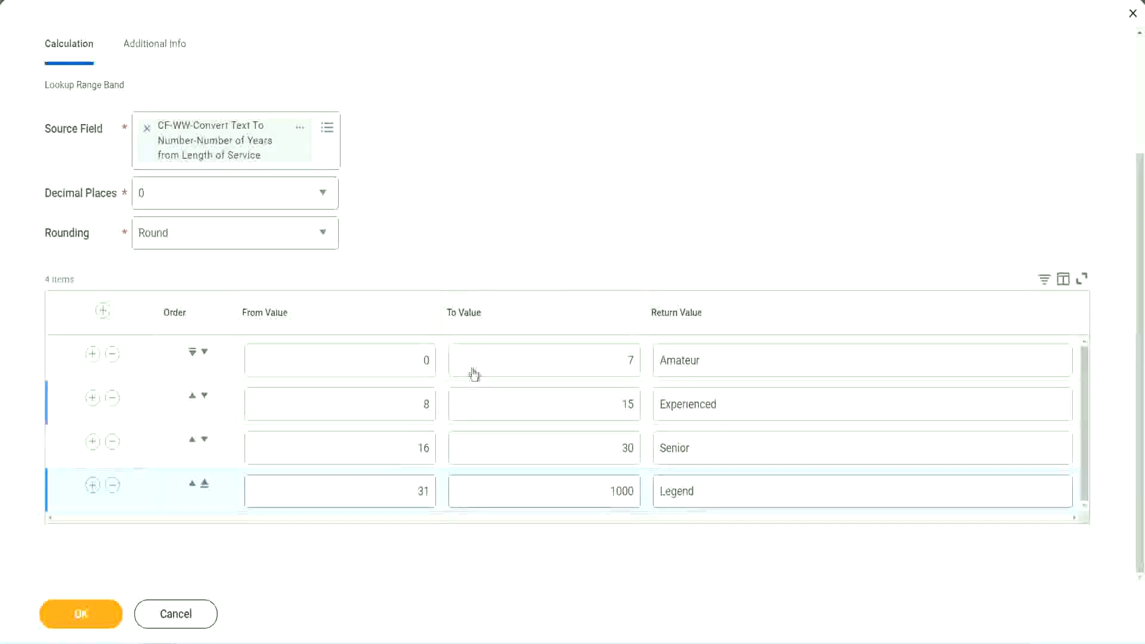
- Save the Lookup Range Band calculated field and copy its name from the save confirmation
{"action": "left_click", "coordinate": [79, 612]}
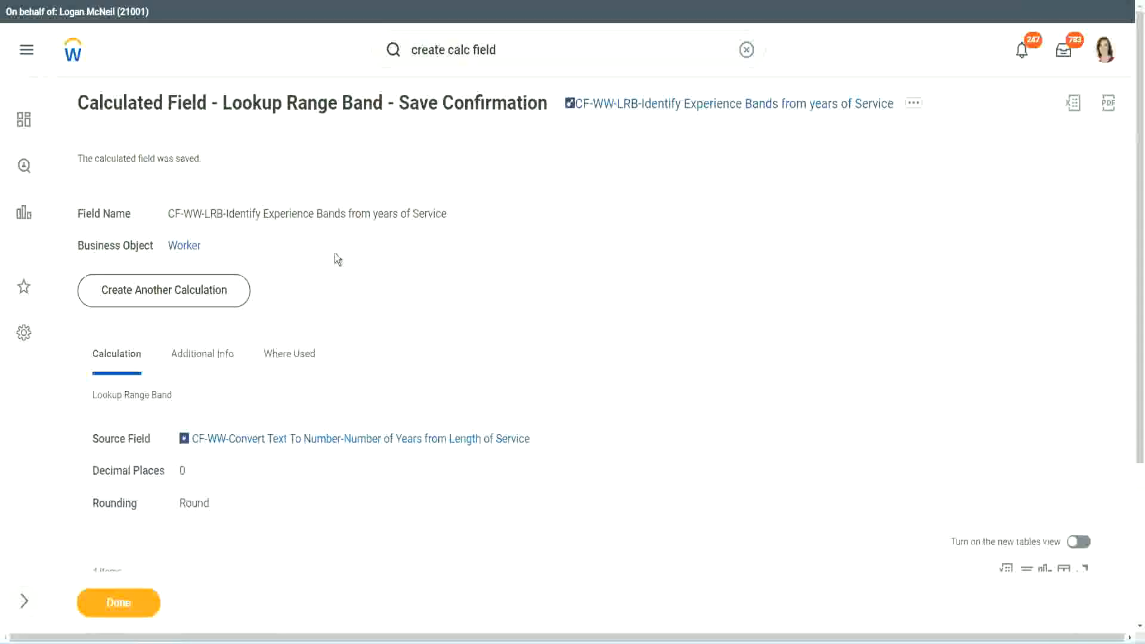
{"action": "right_click", "coordinate": [666, 107]}
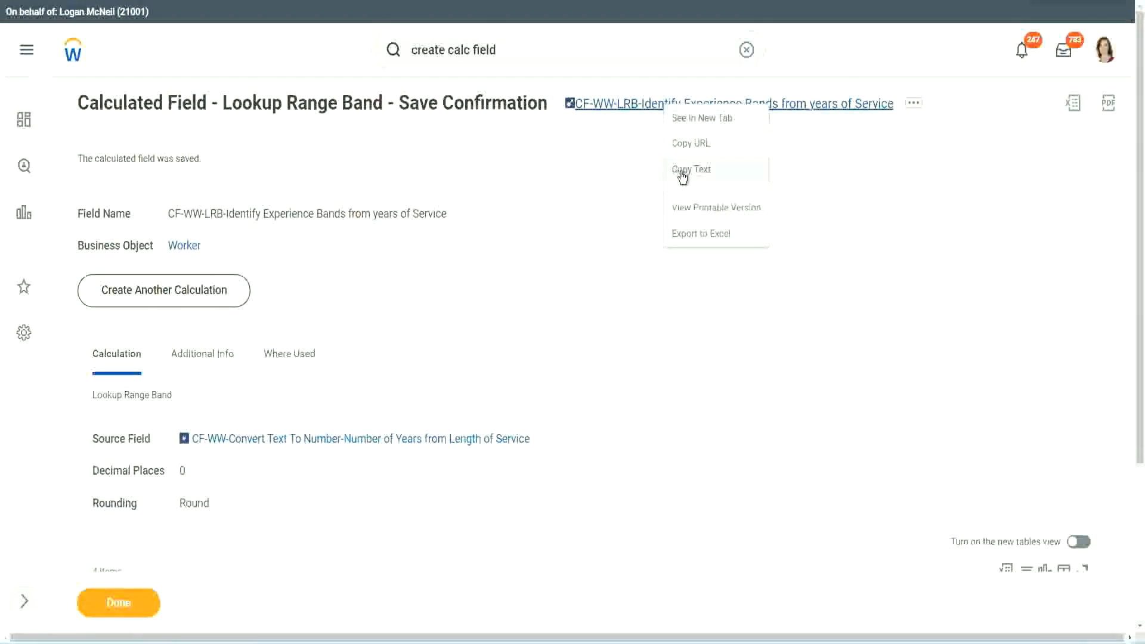
{"action": "left_click", "coordinate": [678, 179]}
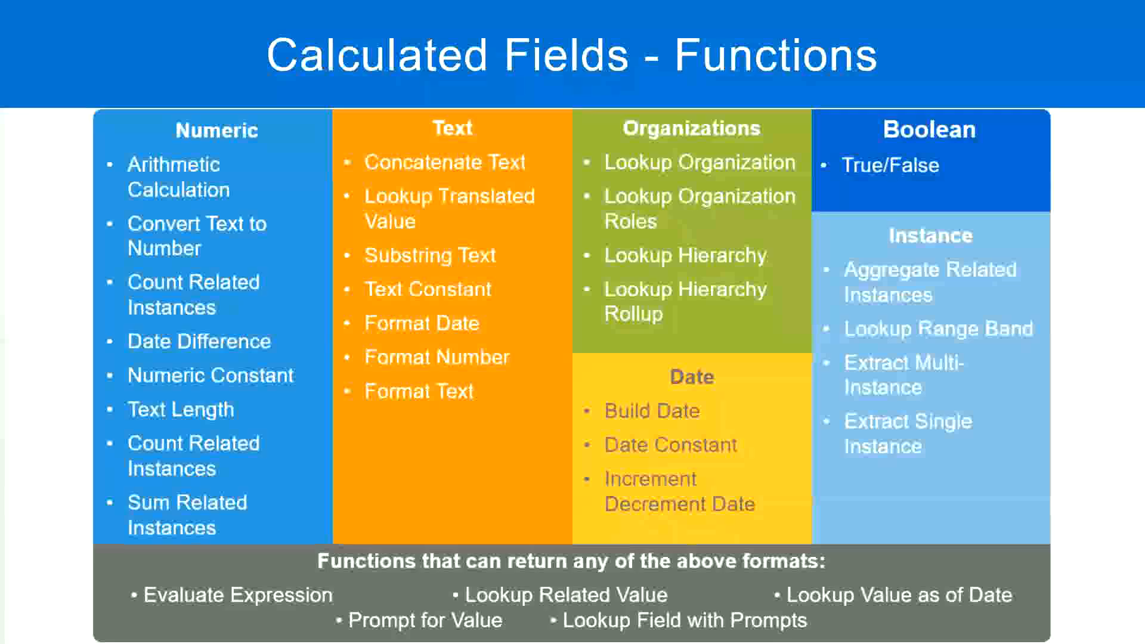
- Switch to the Notepad++ notes and add the line 10,000 USD a few blank lines below the Eval Expression entry
{"action": "key", "text": "alt+Tab"}
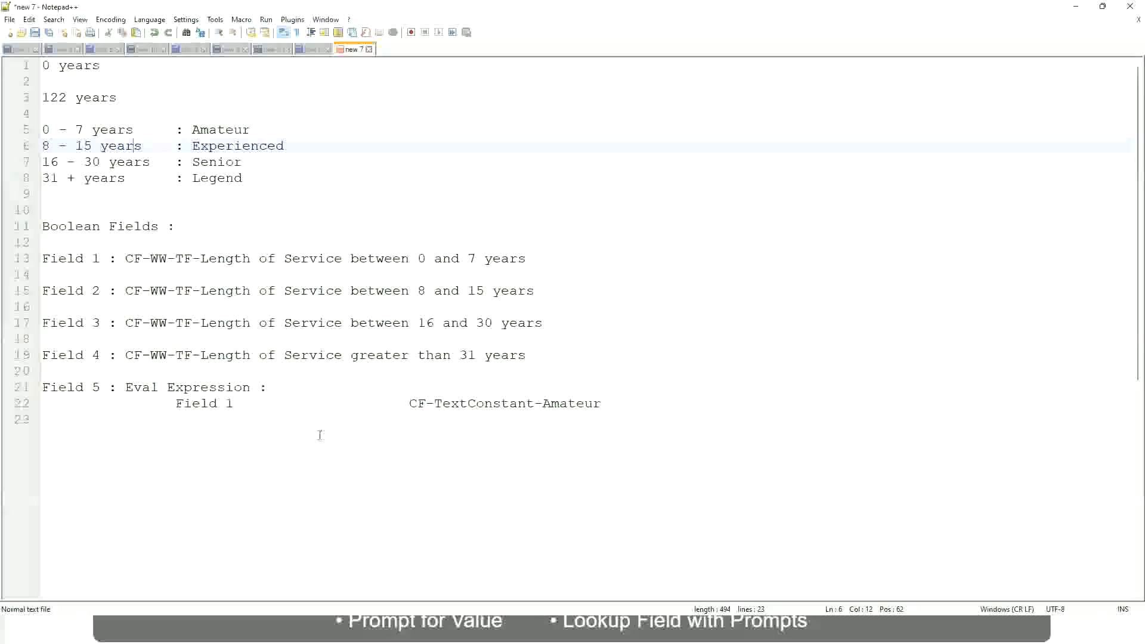
{"action": "left_click", "coordinate": [319, 435]}
{"action": "key", "text": "Return"}
{"action": "key", "text": "Return"}
{"action": "key", "text": "Return"}
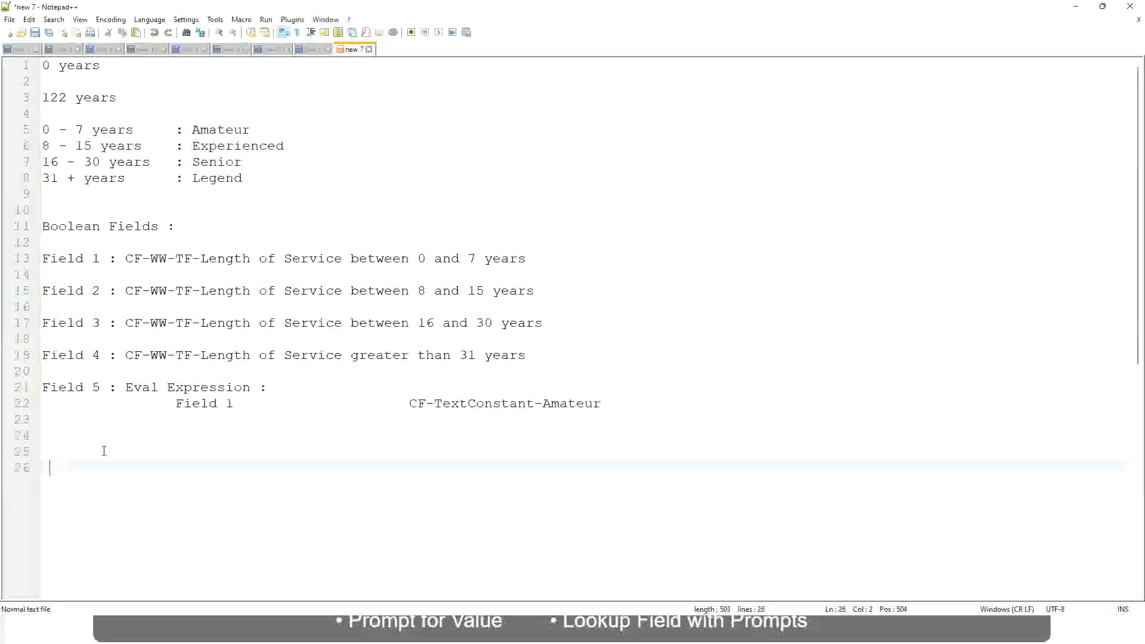
{"action": "key", "text": "Home"}
{"action": "type", "text": "10,000 USD"}
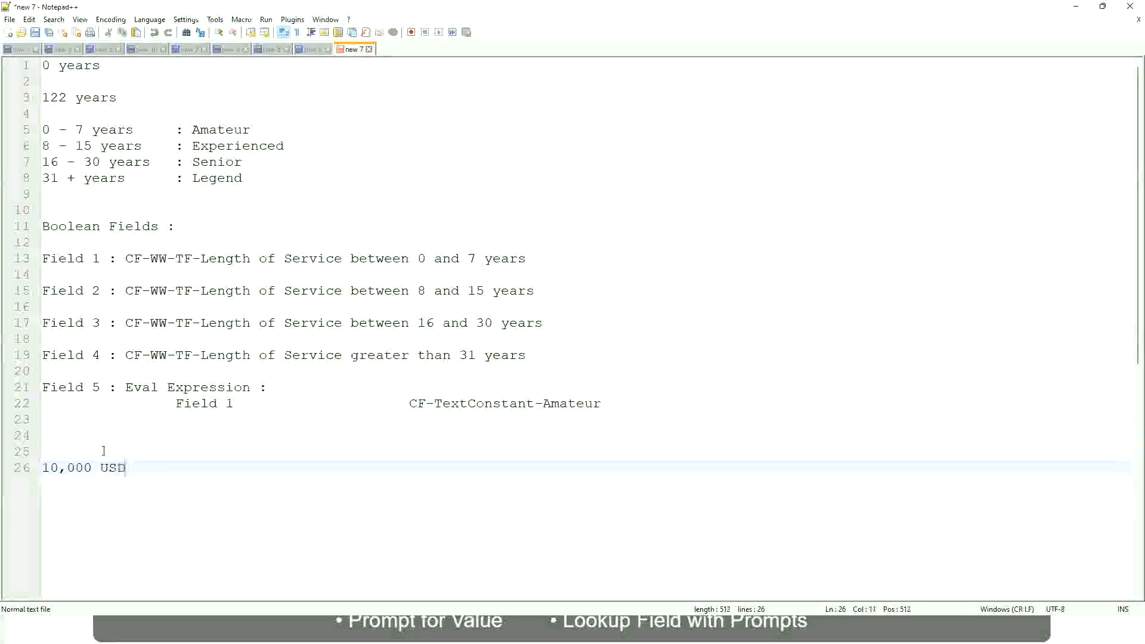
- Add 1,000,000 USD on the same line as 10,000 USD, separated from it by a wide tabbed gap
{"action": "key", "text": "Tab"}
{"action": "key", "text": "Tab"}
{"action": "key", "text": "Tab"}
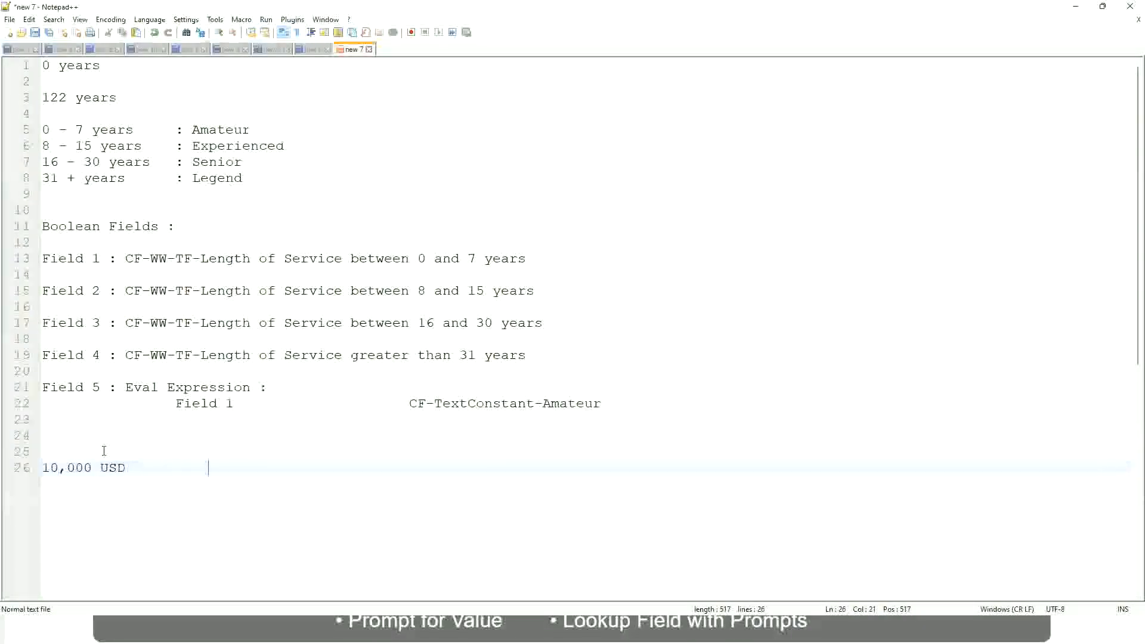
{"action": "key", "text": "Tab"}
{"action": "key", "text": "Tab"}
{"action": "type", "text": "1,000,000"}
{"action": "key", "text": "Left"}
{"action": "key", "text": "Left"}
{"action": "key", "text": "Left"}
{"action": "key", "text": "Left"}
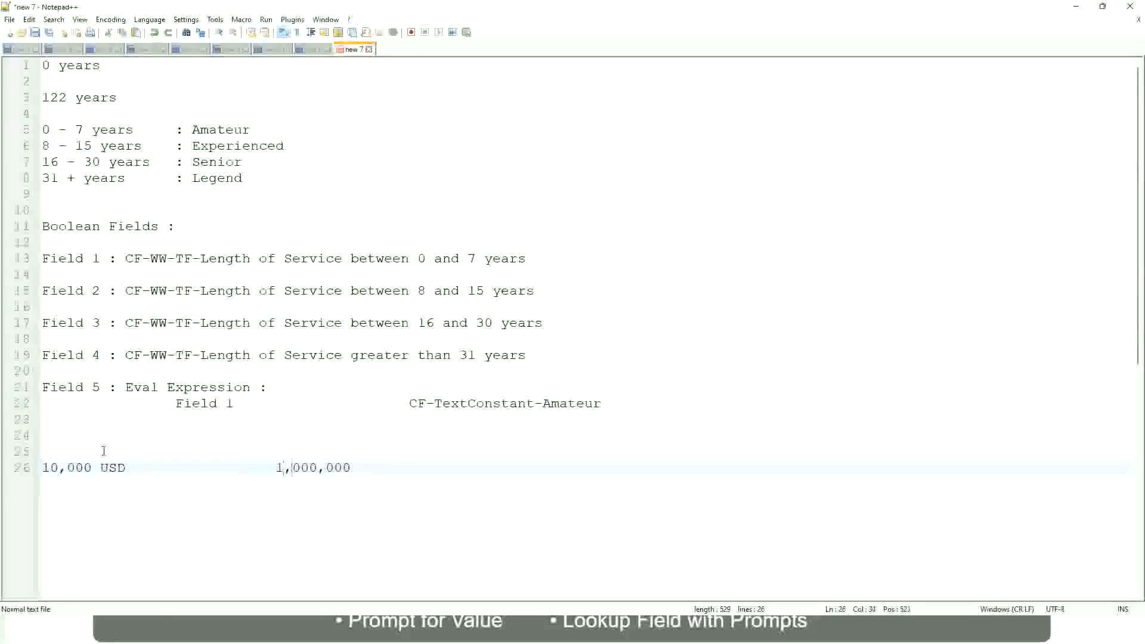
{"action": "key", "text": "Right"}
{"action": "key", "text": "Right"}
{"action": "key", "text": "Right"}
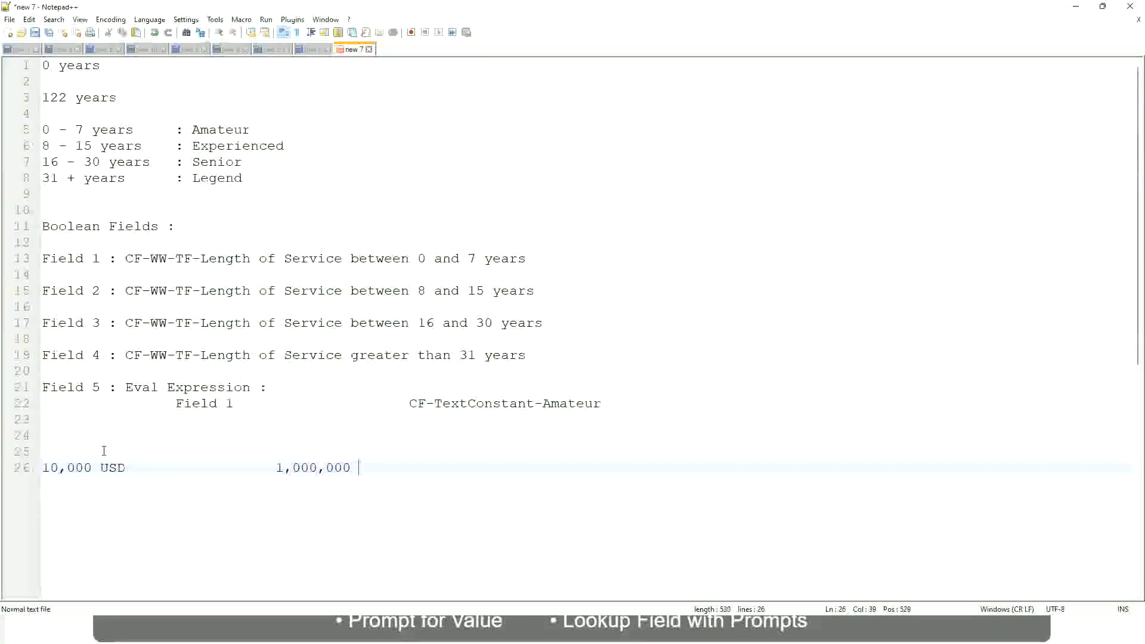
{"action": "type", "text": "USD"}
- Add the band line "10 - 50,000 : Low" below the USD amounts, leaving one blank line between them
{"action": "key", "text": "Return"}
{"action": "key", "text": "Return"}
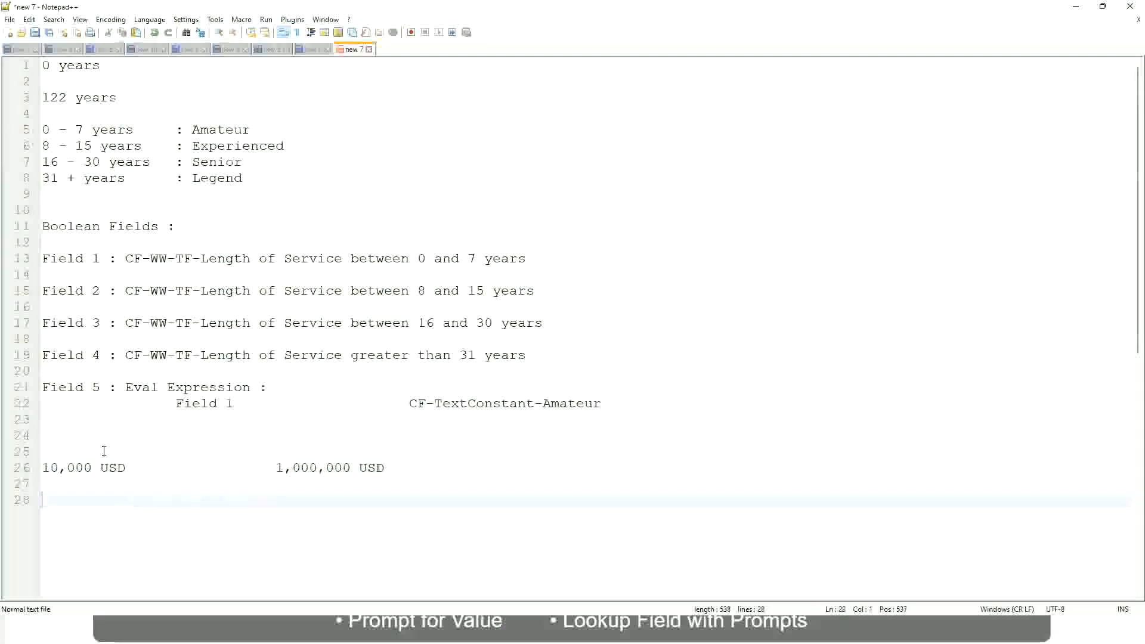
{"action": "type", "text": "10 - 50,000"}
{"action": "key", "text": "Tab"}
{"action": "key", "text": "Tab"}
{"action": "key", "text": "Tab"}
{"action": "key", "text": "Tab"}
{"action": "type", "text": ": Low"}
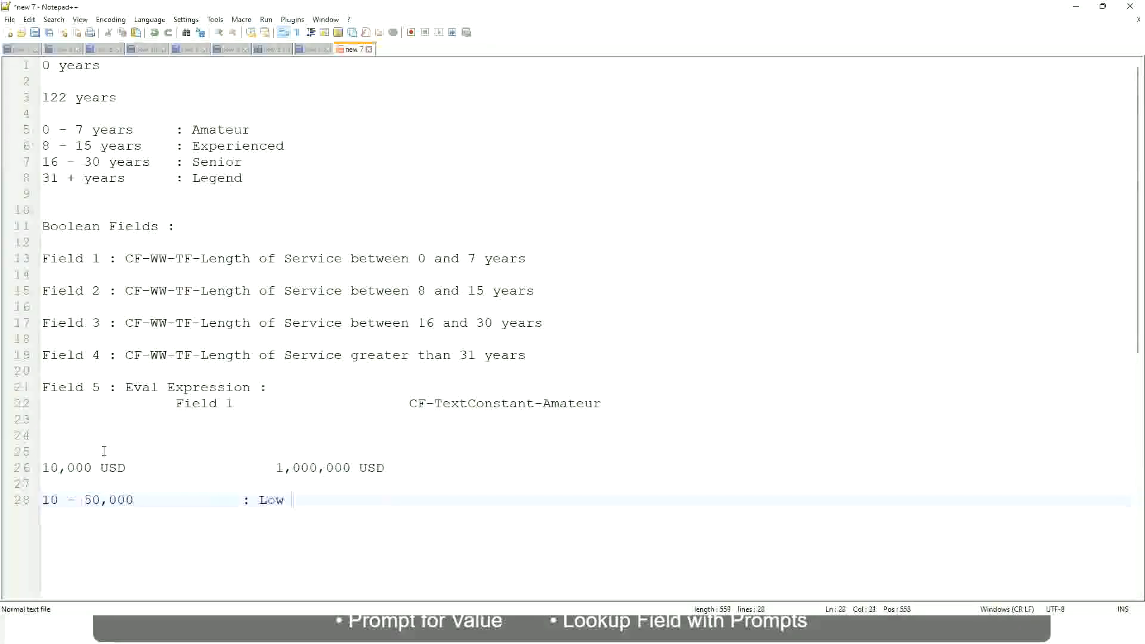
- Add the band line "50,001 - 150,000 : Medium" directly below the Low band, with its label aligned
{"action": "key", "text": "Return"}
{"action": "key", "text": "Return"}
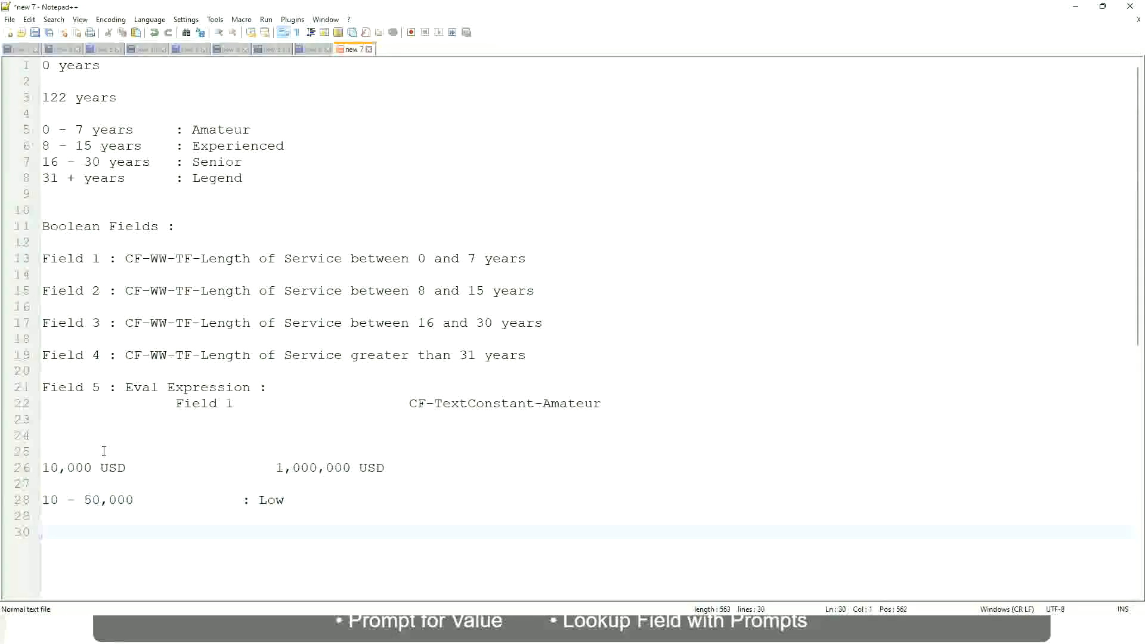
{"action": "key", "text": "Up"}
{"action": "type", "text": "5"}
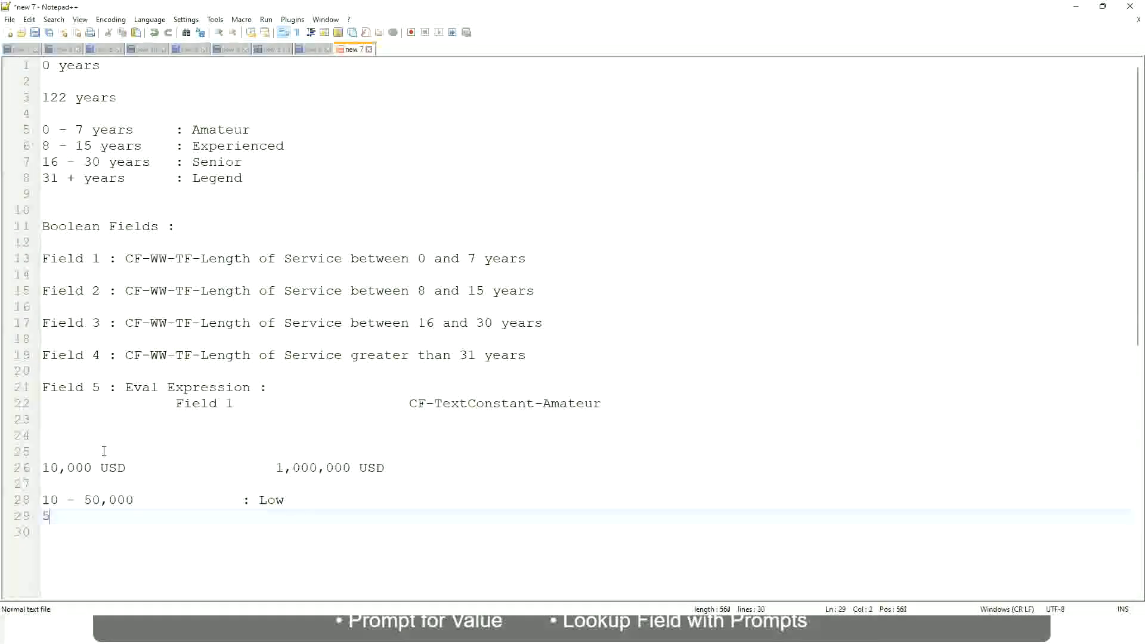
{"action": "type", "text": "0,001 - 150"}
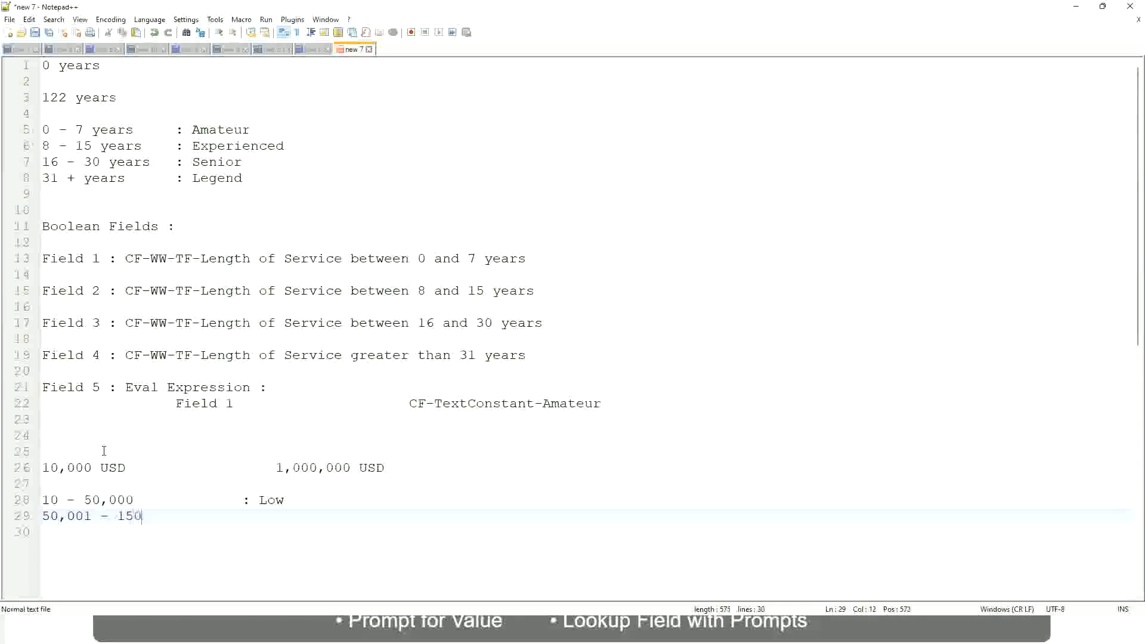
{"action": "type", "text": ",000"}
{"action": "key", "text": "Tab"}
{"action": "key", "text": "Tab"}
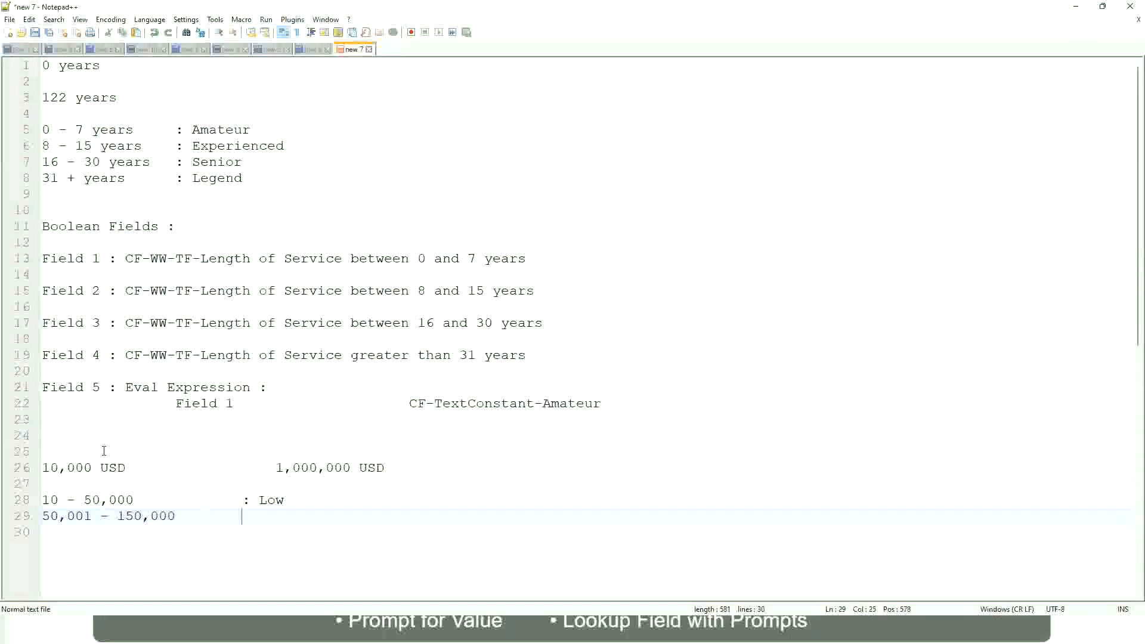
{"action": "type", "text": ": Medium"}
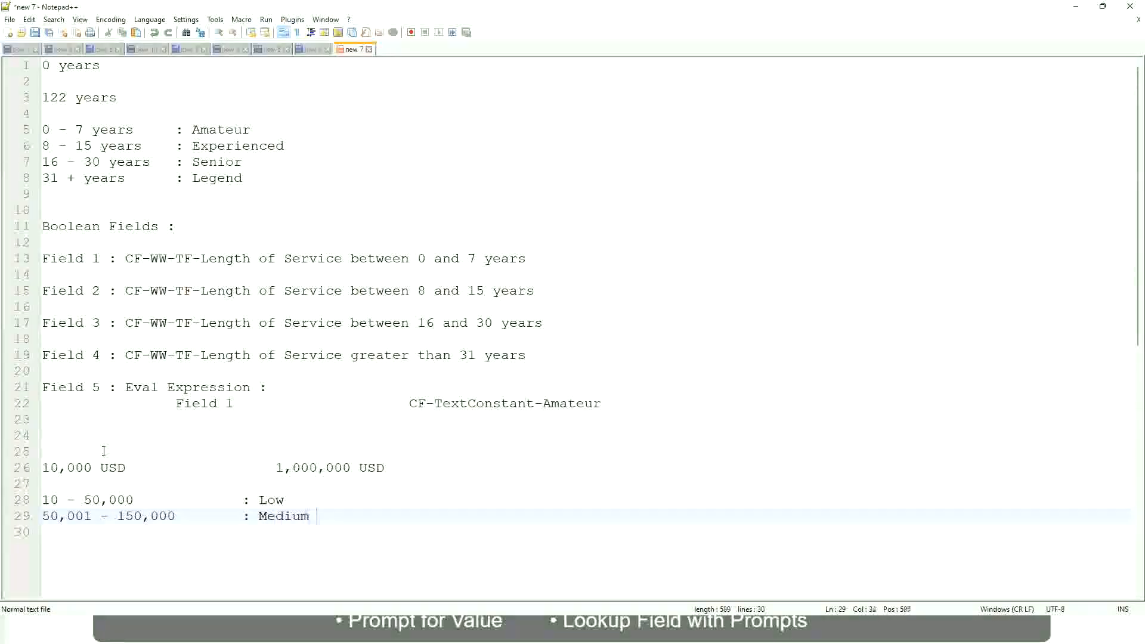
- Add the band line "> 150,000 : High" directly below the Medium band, with its label aligned
{"action": "key", "text": "Return"}
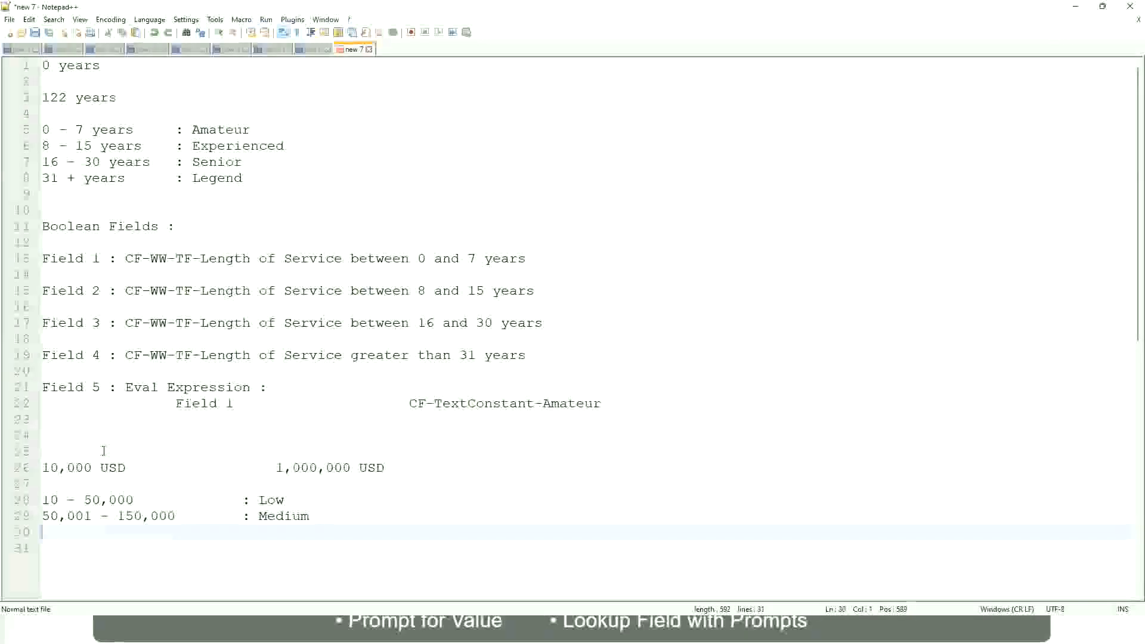
{"action": "type", "text": "> 1"}
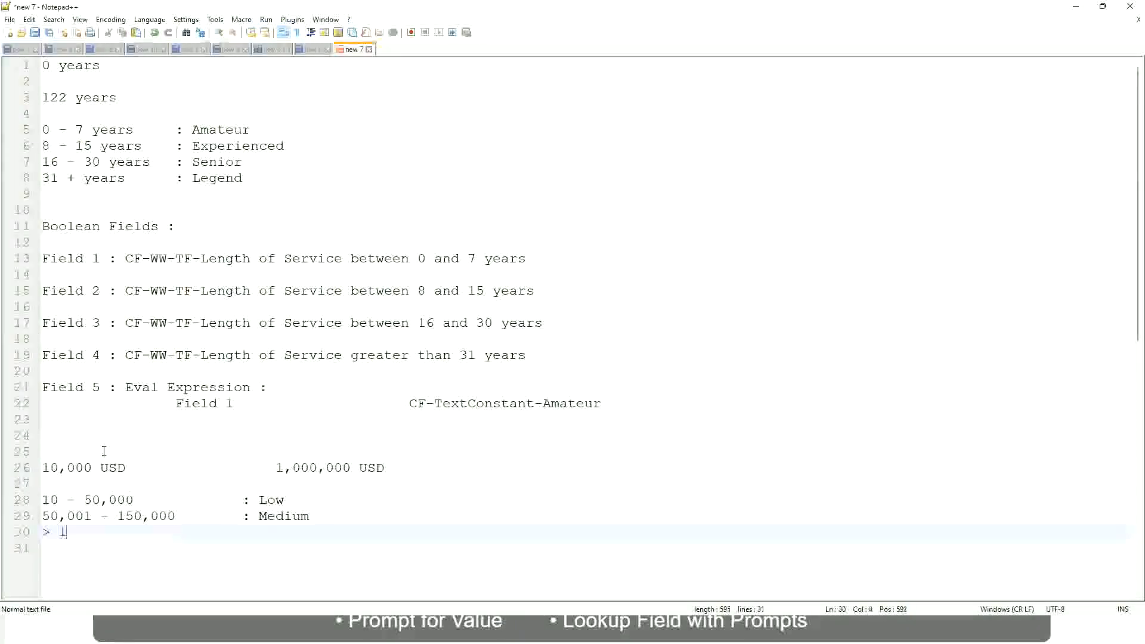
{"action": "type", "text": "50,000"}
{"action": "key", "text": "Tab"}
{"action": "key", "text": "Tab"}
{"action": "key", "text": "Tab"}
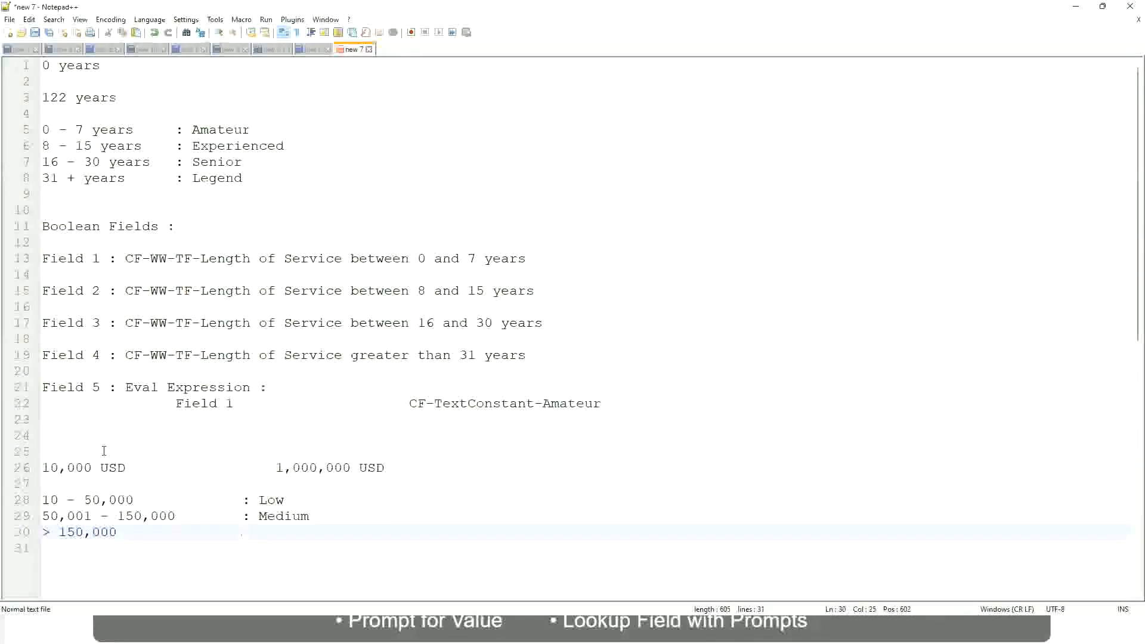
{"action": "type", "text": ": High"}
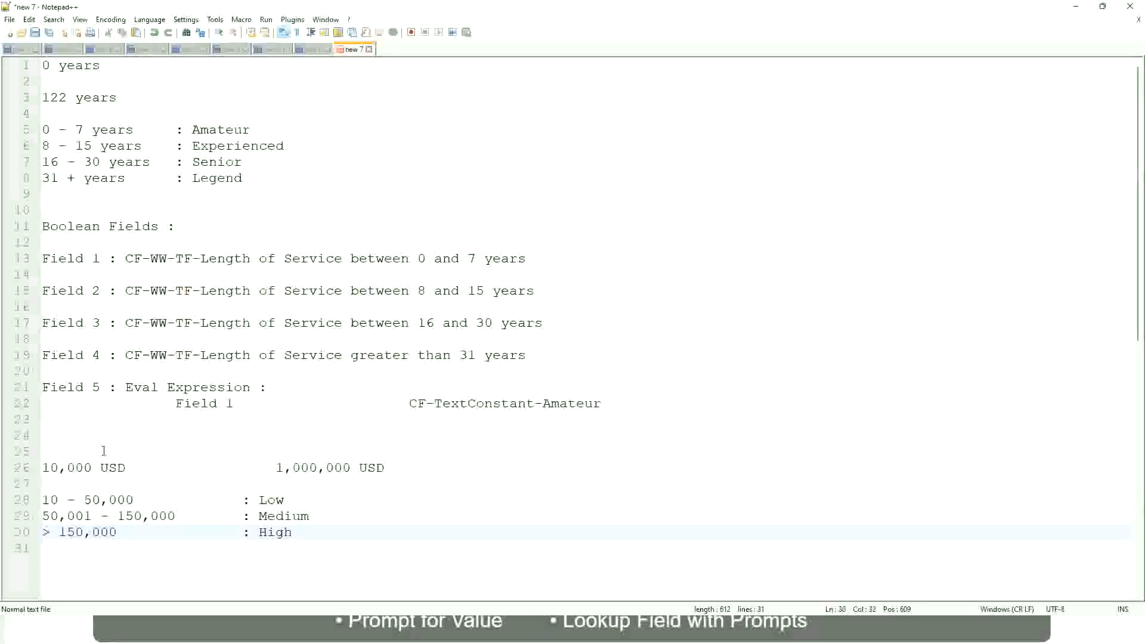
- Review the two USD amounts and the Low, Medium and High band lines in the notes
{"action": "left_click", "coordinate": [37, 468]}
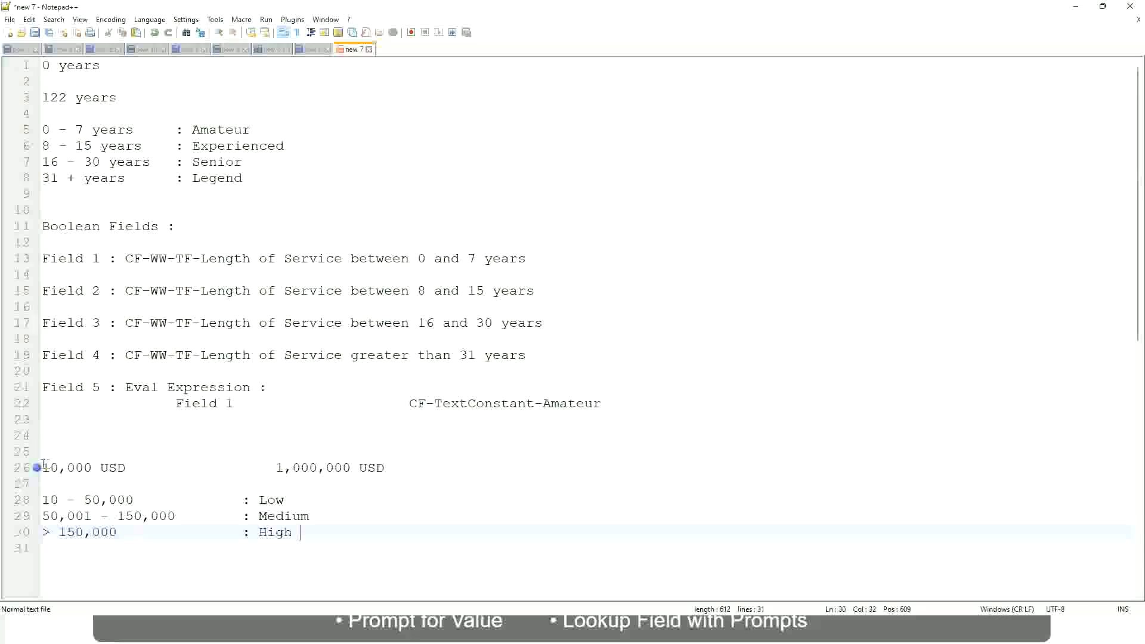
{"action": "left_click", "coordinate": [47, 467]}
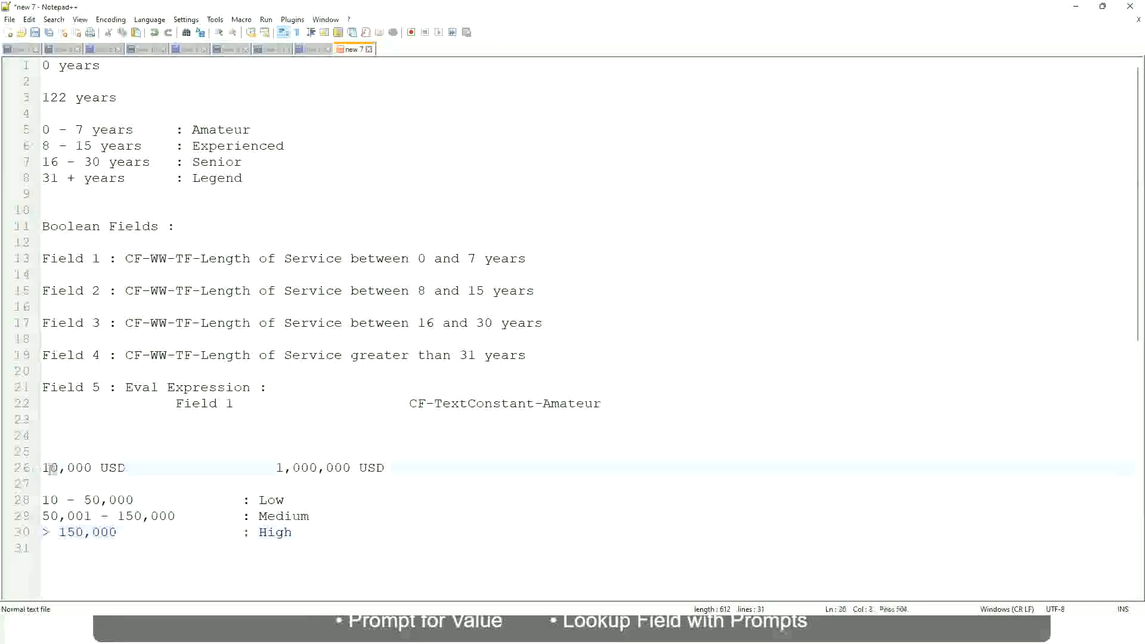
{"action": "double_click", "coordinate": [341, 467]}
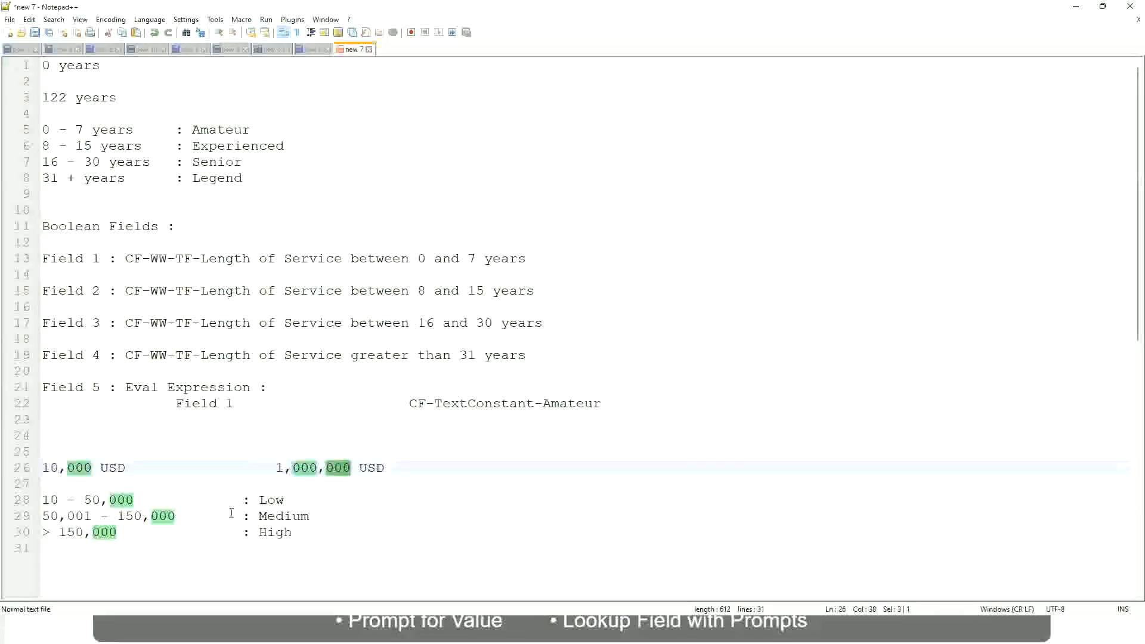
{"action": "left_click", "coordinate": [207, 516]}
{"action": "left_click", "coordinate": [37, 467]}
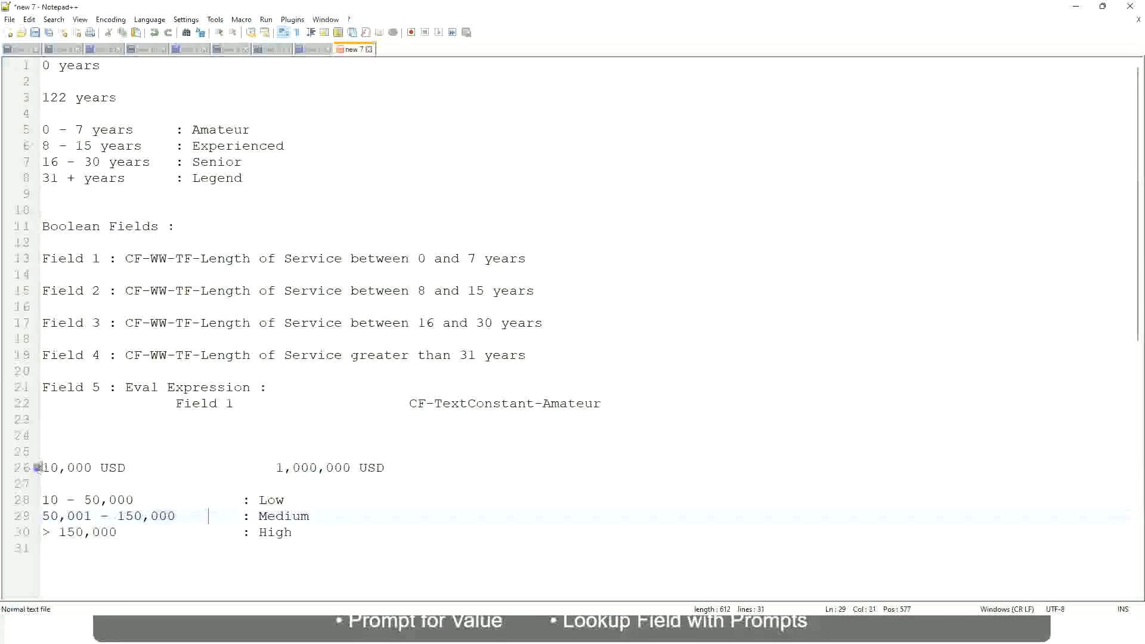
{"action": "left_click", "coordinate": [352, 467]}
{"action": "left_click", "coordinate": [280, 501]}
{"action": "left_click", "coordinate": [278, 506]}
{"action": "left_click", "coordinate": [276, 532]}
{"action": "key", "text": "Down"}
{"action": "left_click", "coordinate": [293, 529]}
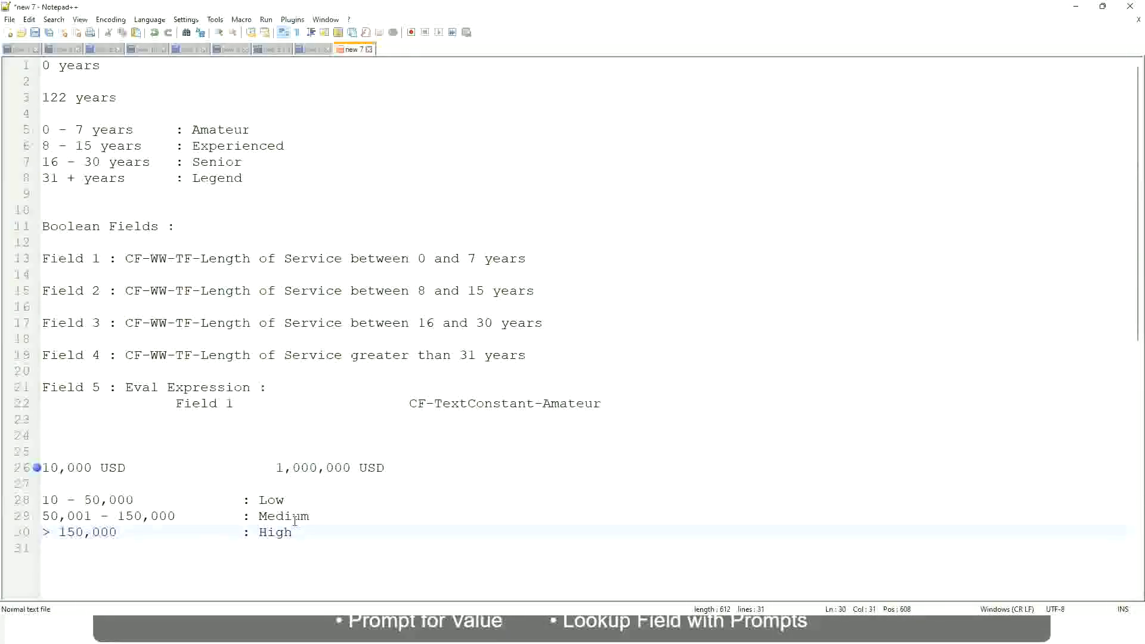